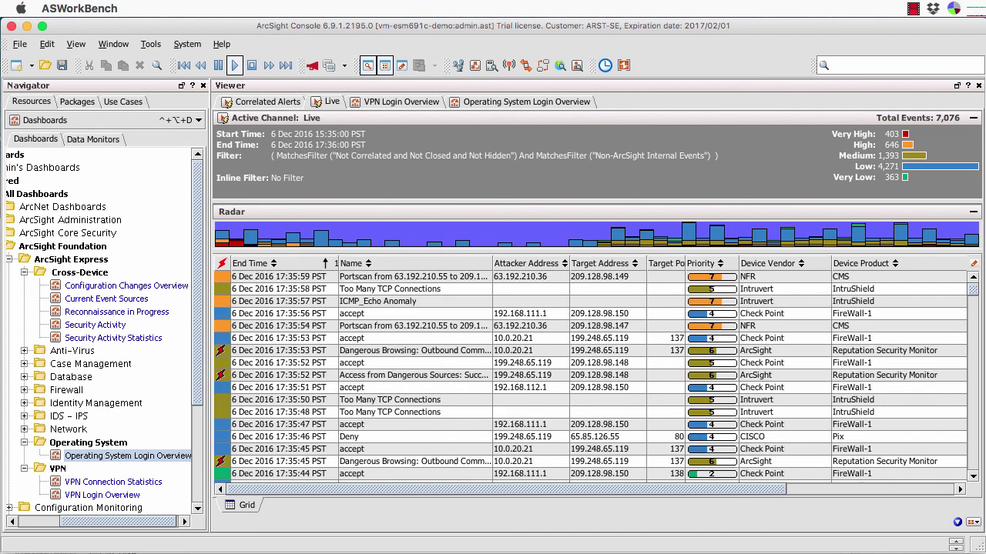
# Step: Select the Live channel events from 17:35:58 through 17:35:51 and view the actions available for them
pyautogui.click(414, 289)
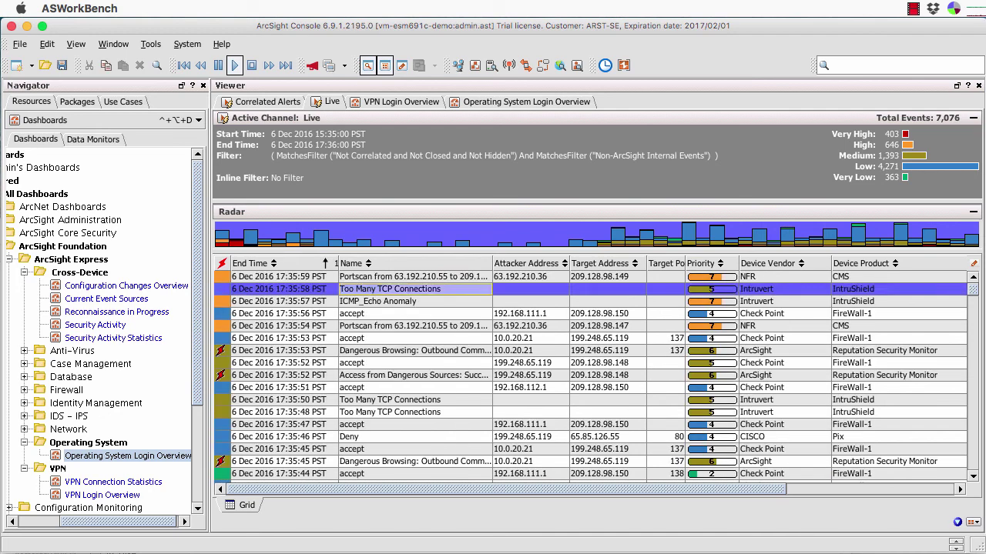
pyautogui.keyDown('shift'); pyautogui.click(385, 387); pyautogui.keyUp('shift')
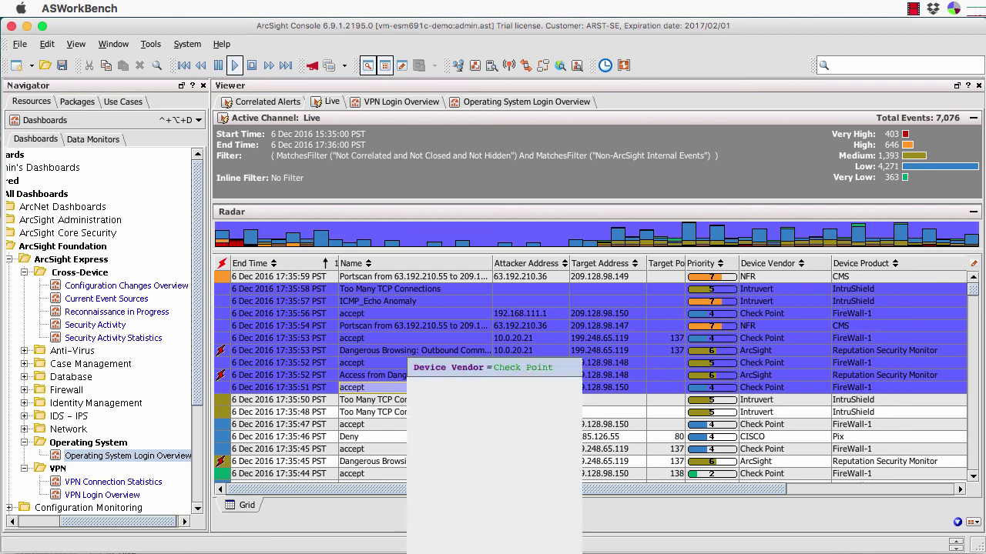
pyautogui.rightClick(408, 359)
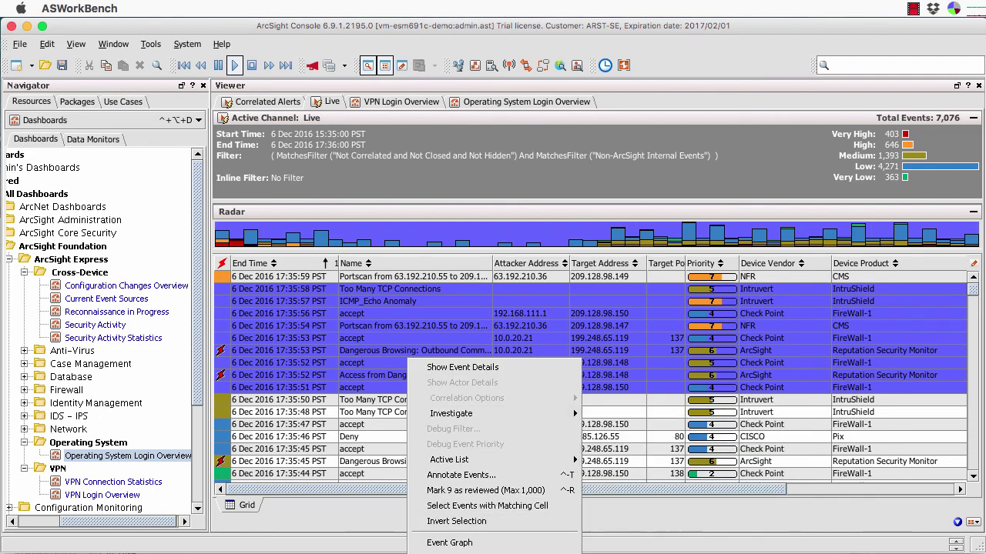
pyautogui.click(666, 290)
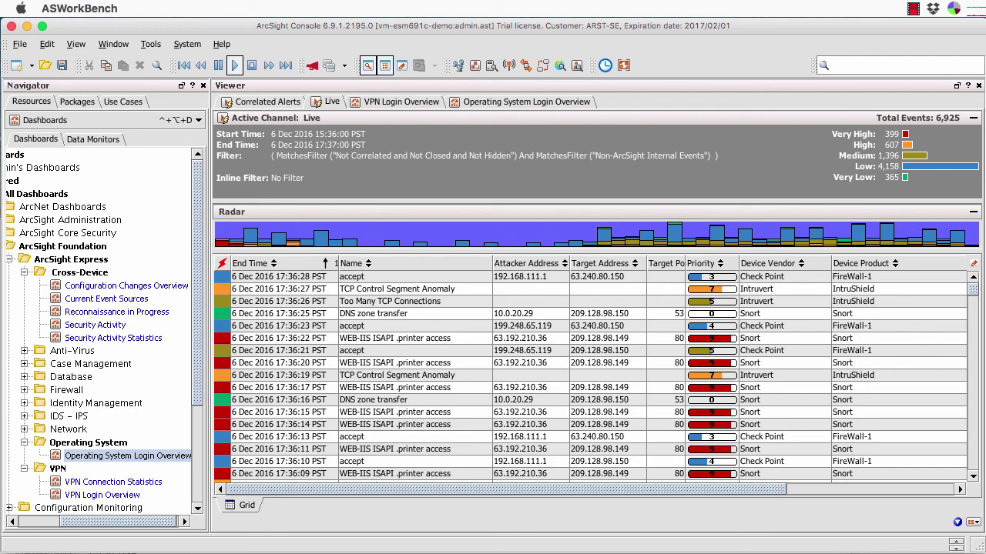
# Step: View the VPN Login Overview dashboard and switch to the Operating System Login Overview dashboard
pyautogui.click(401, 101)
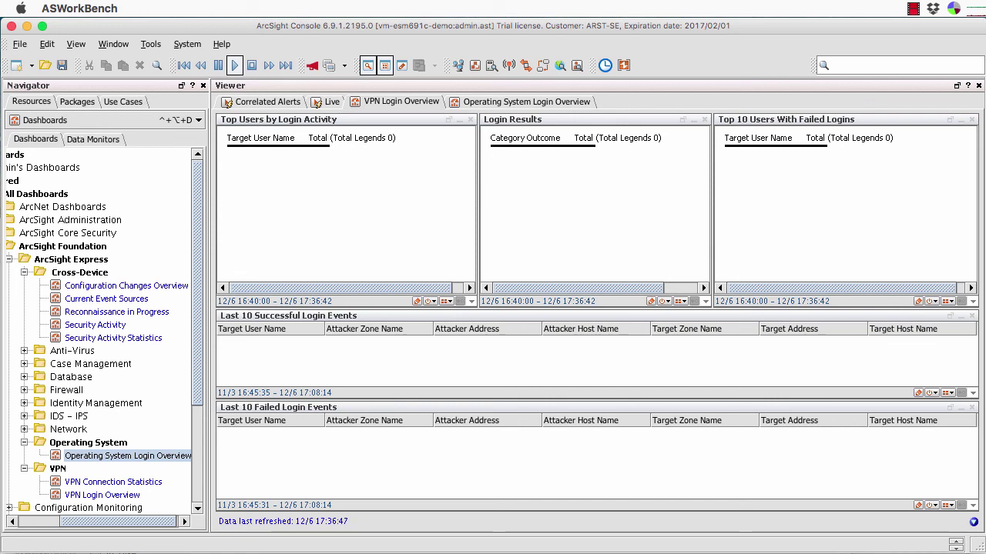
pyautogui.hscroll(-3, 99, 338)
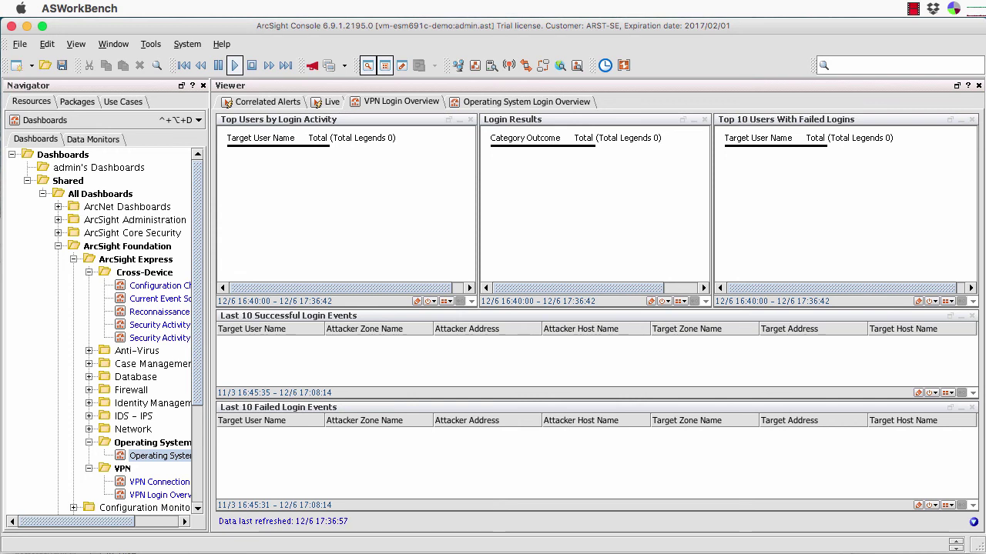
pyautogui.hscroll(3, 98, 339)
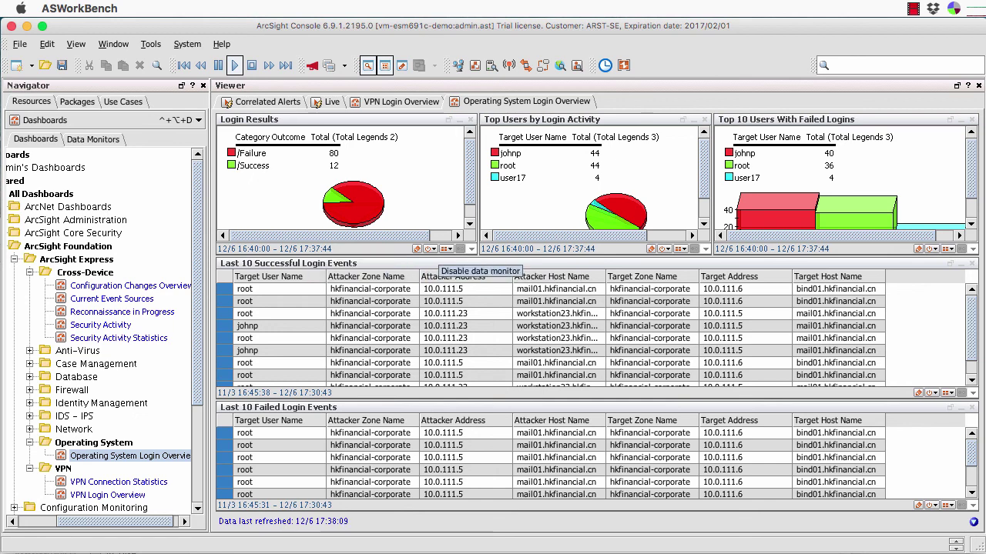
# Step: View the enable/disable and chart-type options of the Login Results and Last 10 Successful Login Events monitors, and open Login Results for editing
pyautogui.click(445, 248)
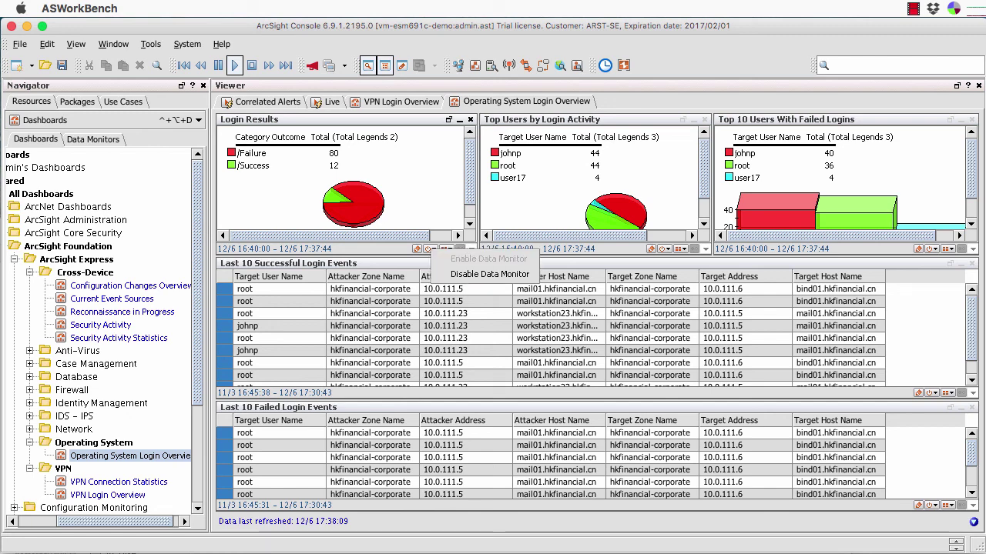
pyautogui.press('Escape')
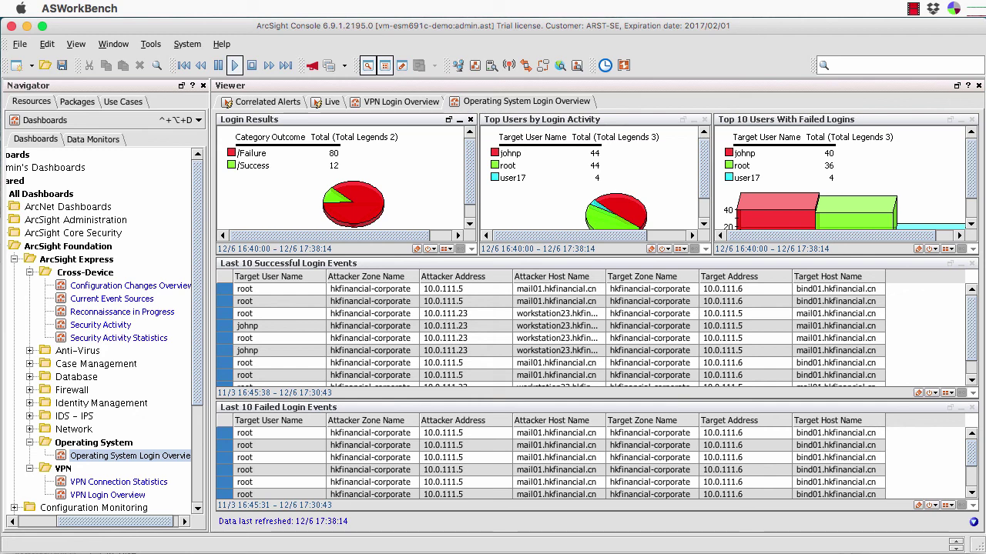
pyautogui.click(931, 392)
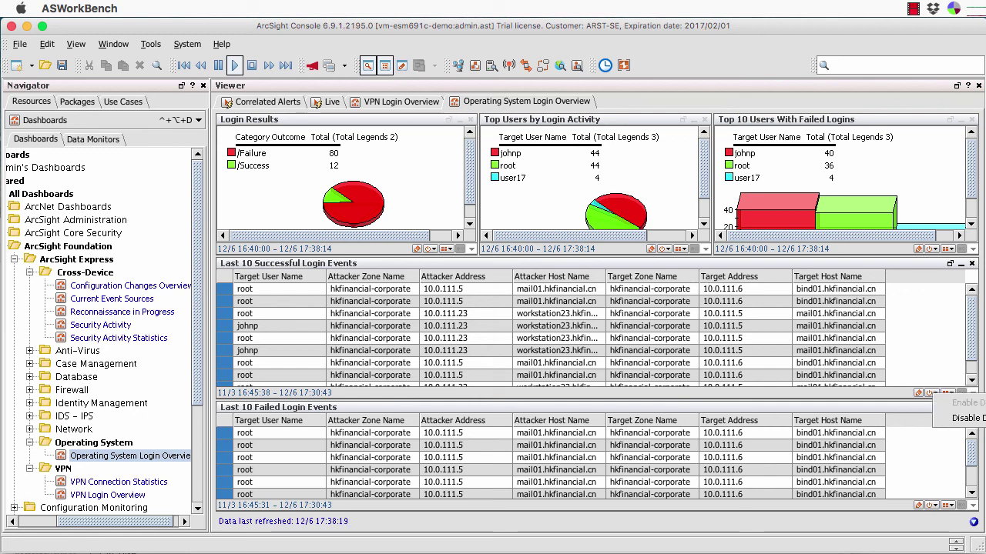
pyautogui.click(431, 248)
pyautogui.press('Escape')
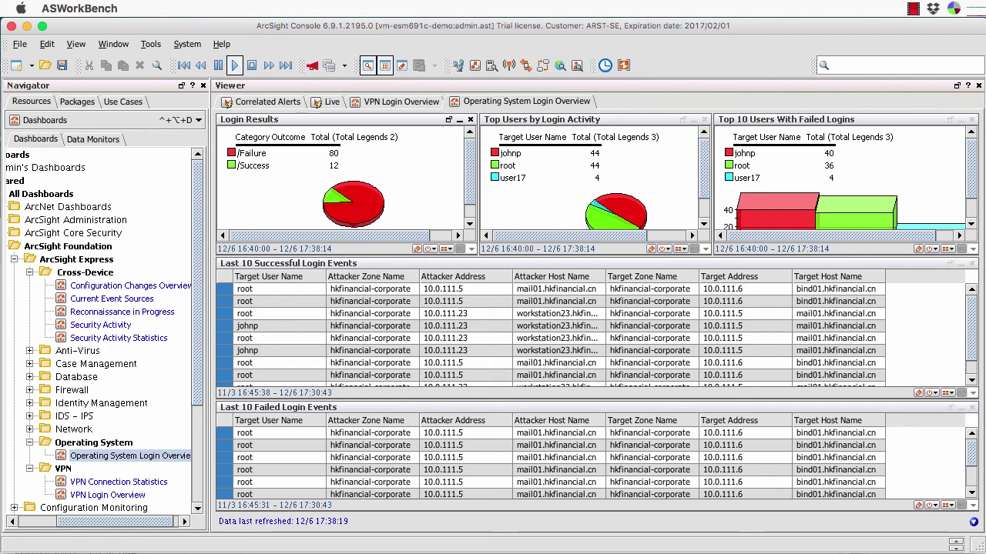
pyautogui.click(445, 249)
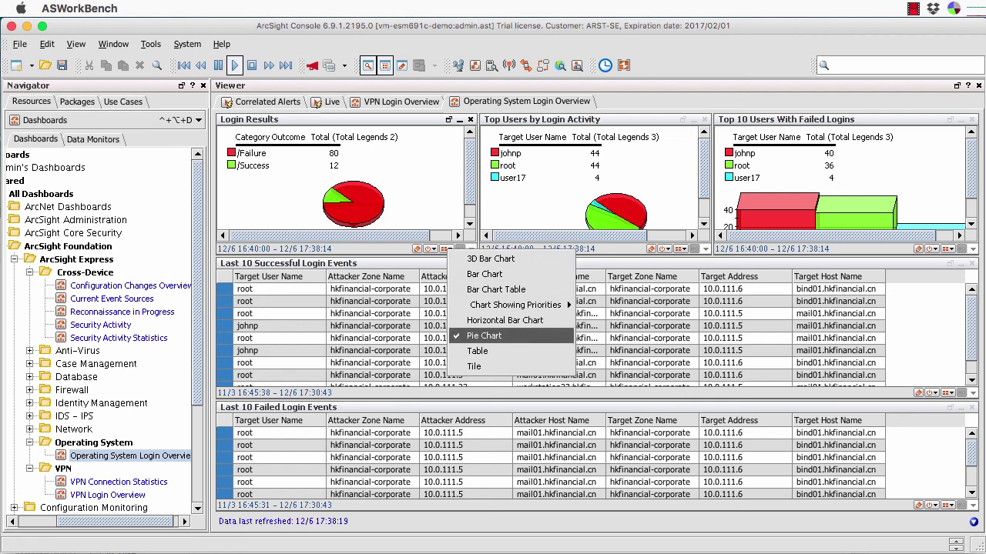
pyautogui.press('Escape')
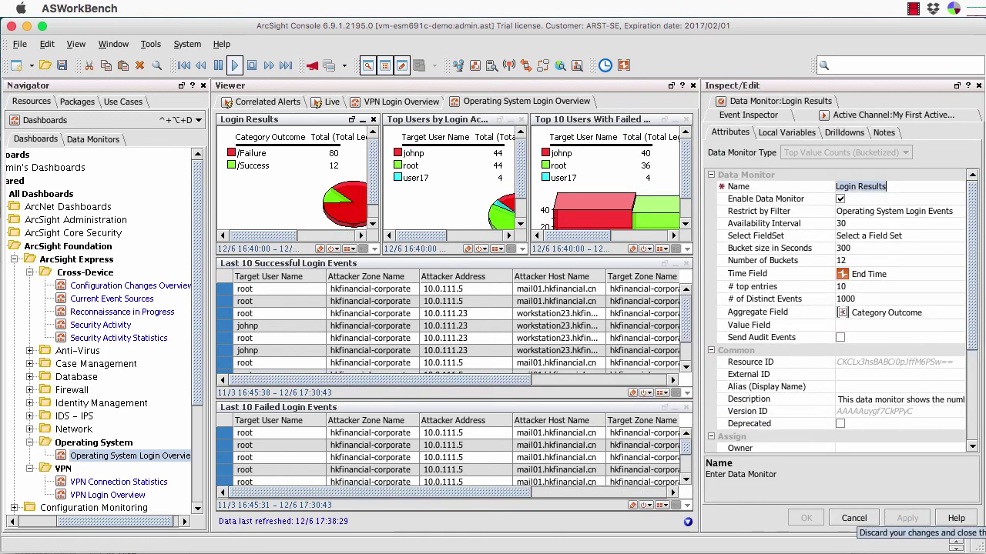
# Step: Close the Login Results and My First Active Channel editors, and hide the Inspect/Edit and Navigator areas to enlarge the dashboard
pyautogui.click(853, 519)
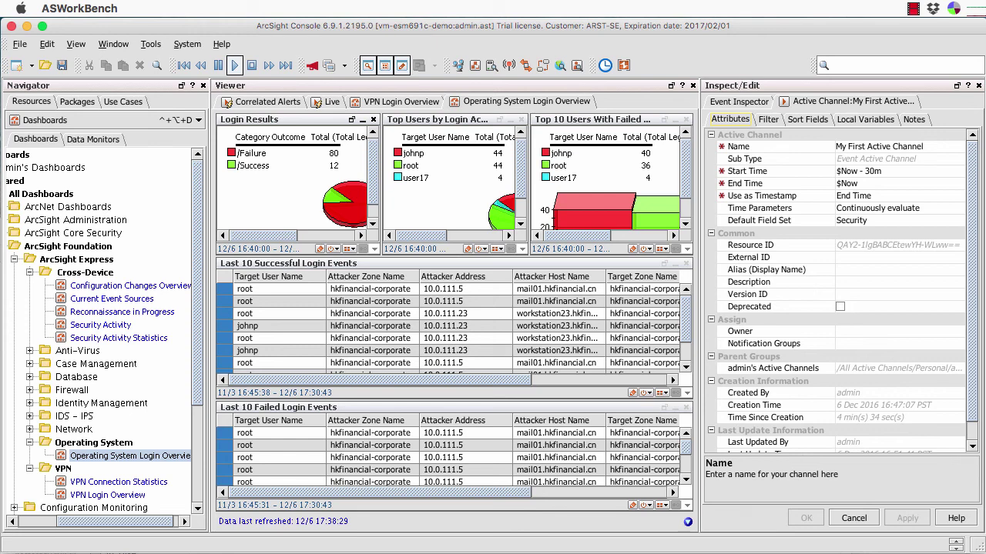
pyautogui.click(853, 518)
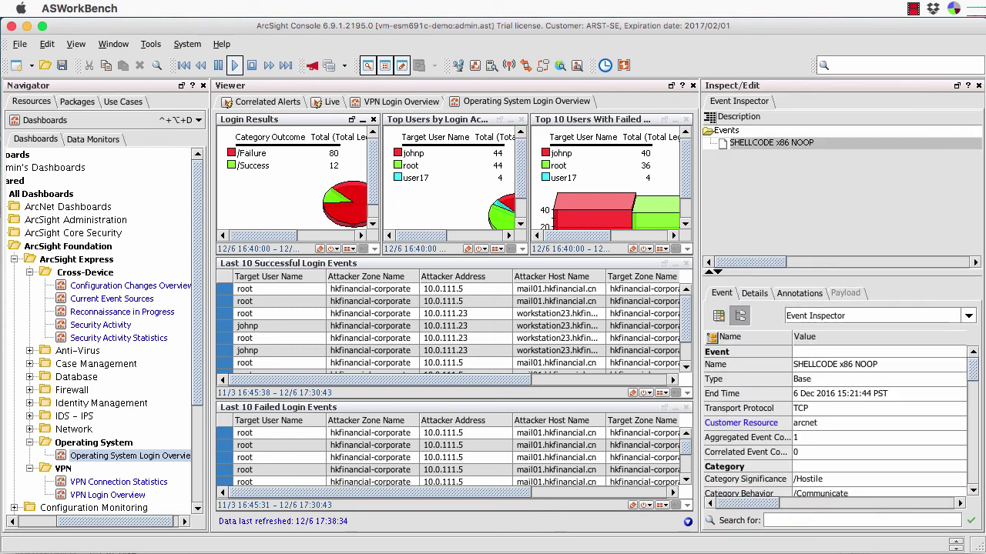
pyautogui.click(402, 65)
pyautogui.click(368, 66)
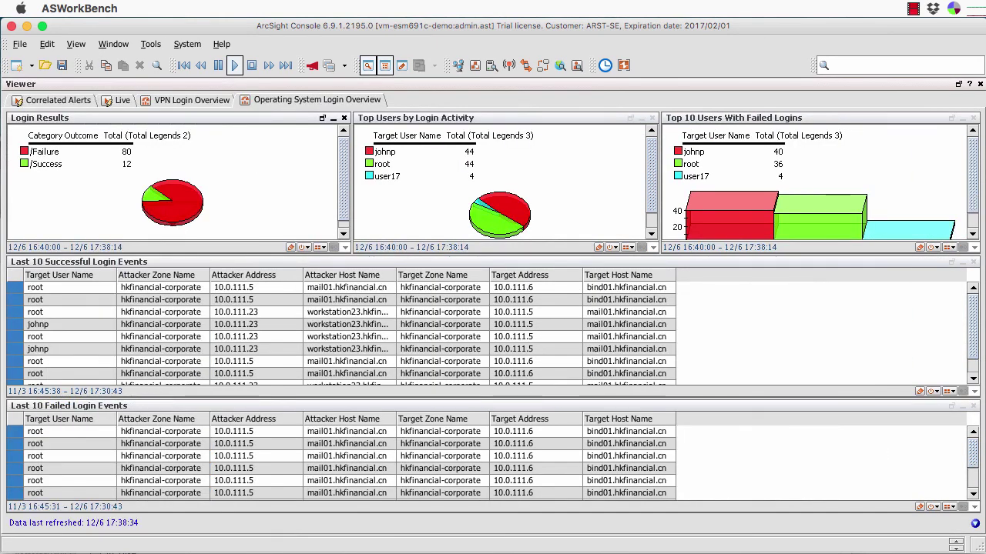
# Step: Try the Top 10 Users With Failed Logins monitor in the middle and bottom dashboard rows, and return it to the end of the top row
pyautogui.moveTo(504, 203)
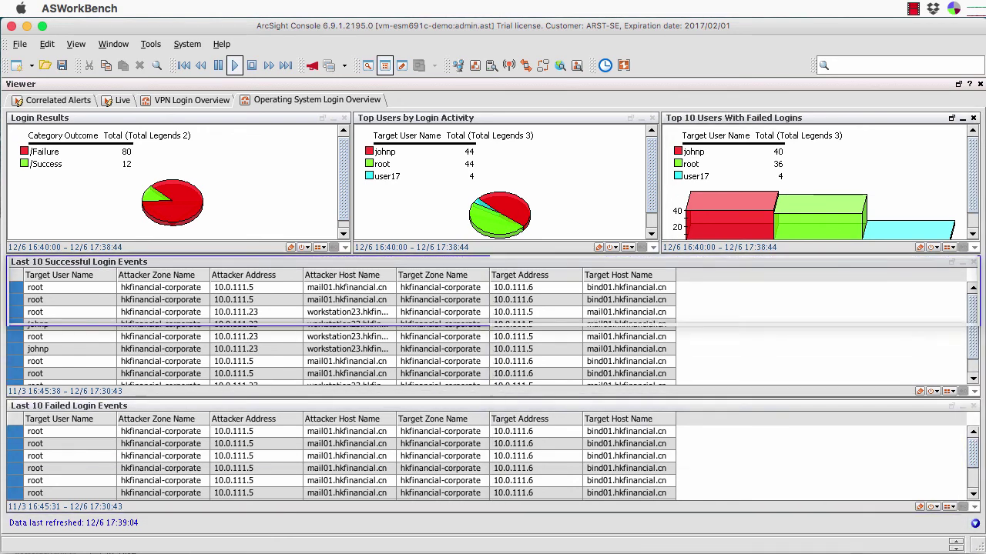
pyautogui.moveTo(733, 118); pyautogui.dragTo(855, 327)
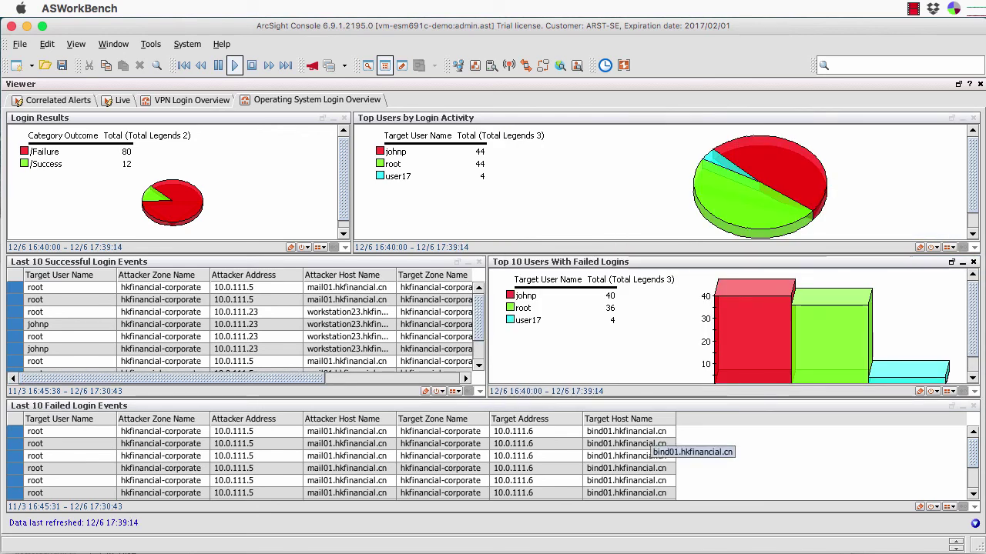
pyautogui.moveTo(808, 348)
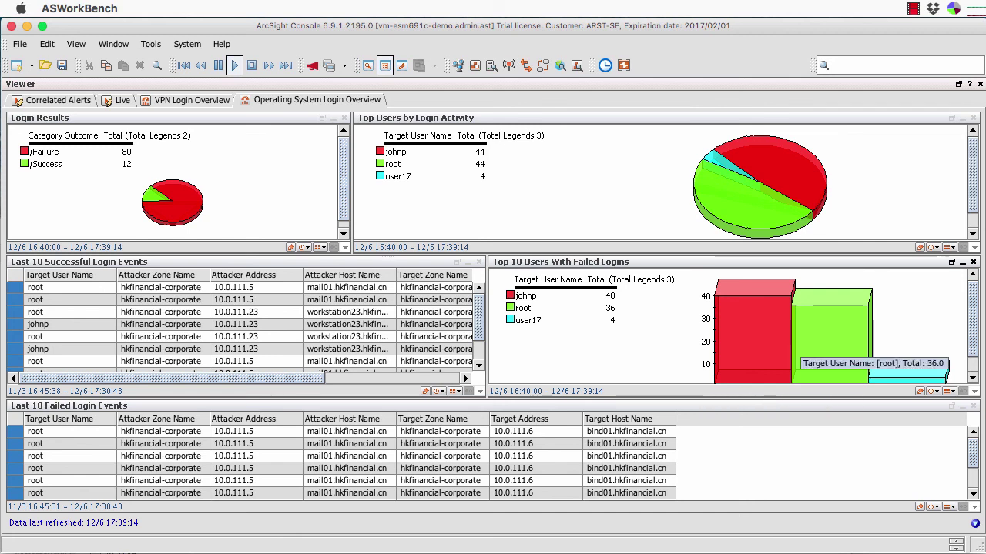
pyautogui.scroll(-1, 808, 348)
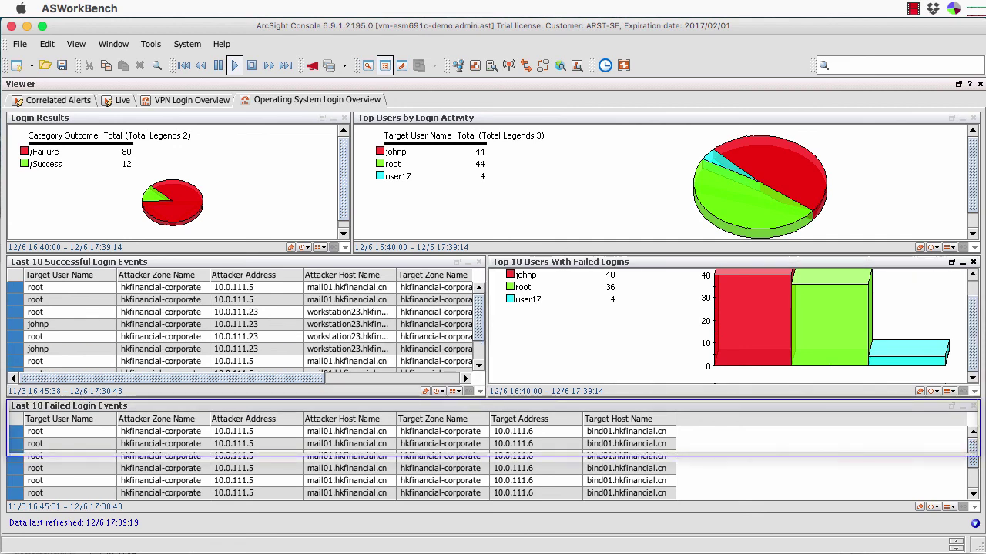
pyautogui.moveTo(561, 262); pyautogui.dragTo(77, 458)
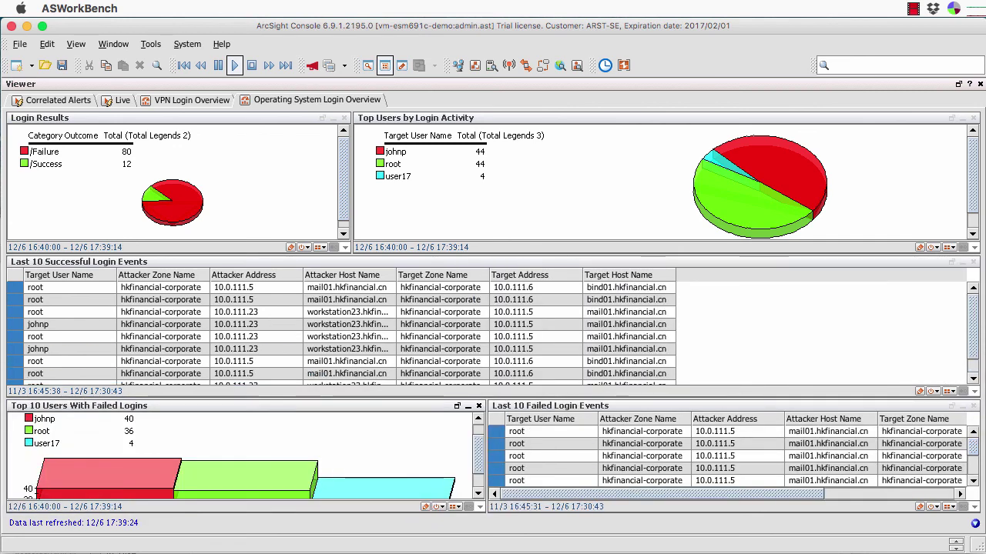
pyautogui.moveTo(193, 406); pyautogui.dragTo(943, 181)
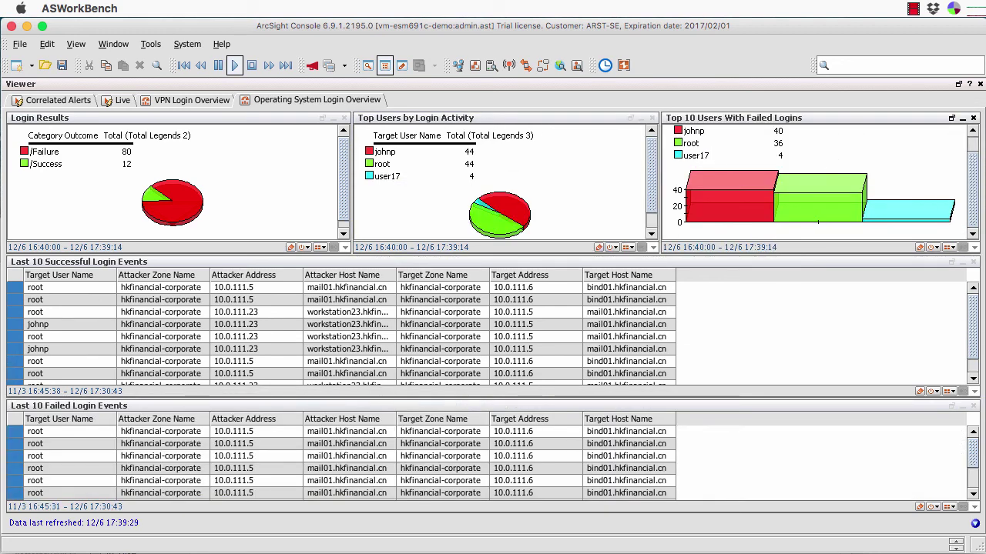
pyautogui.moveTo(691, 217)
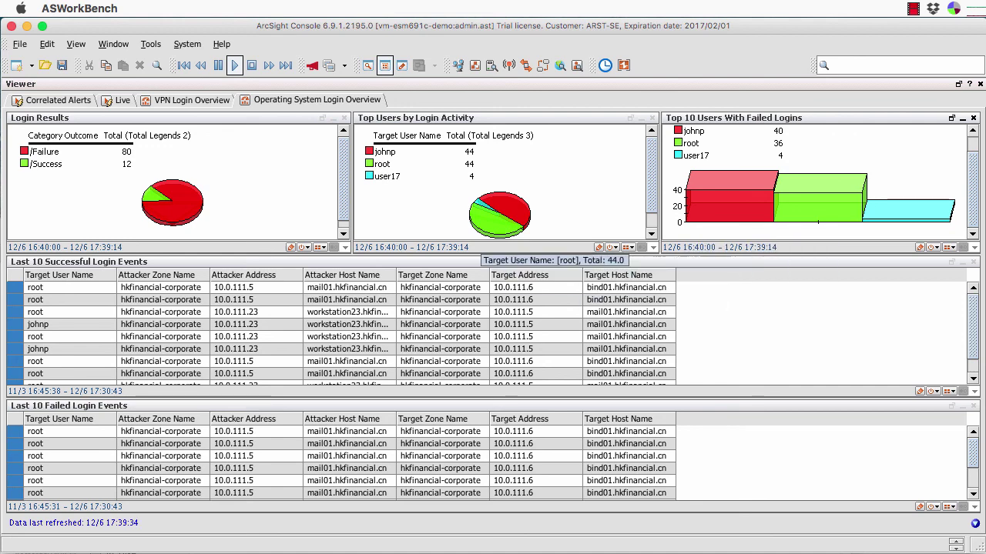
# Step: View the actions available for a Top Users by Login Activity pie slice, and inspect the Top 10 Users With Failed Logins chart
pyautogui.rightClick(496, 201)
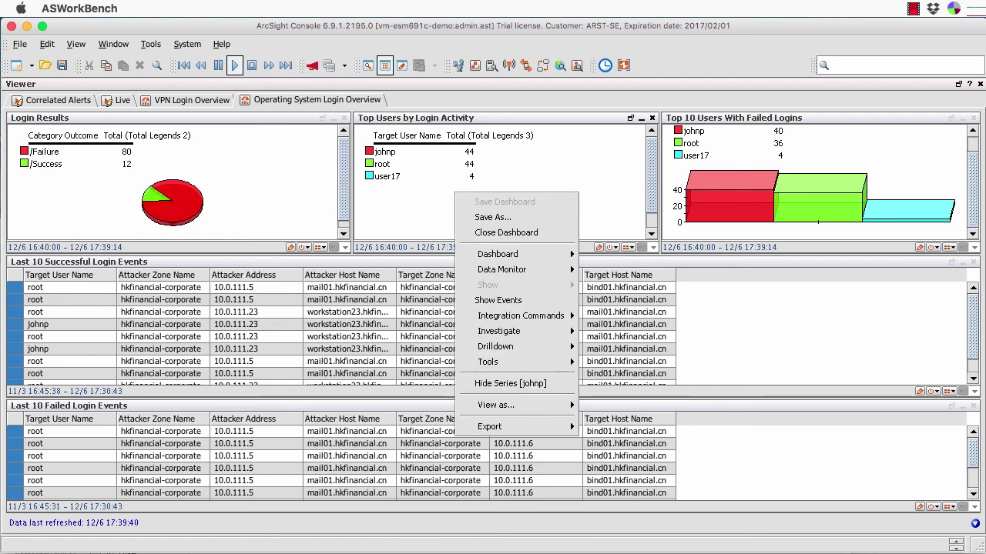
pyautogui.press('Escape')
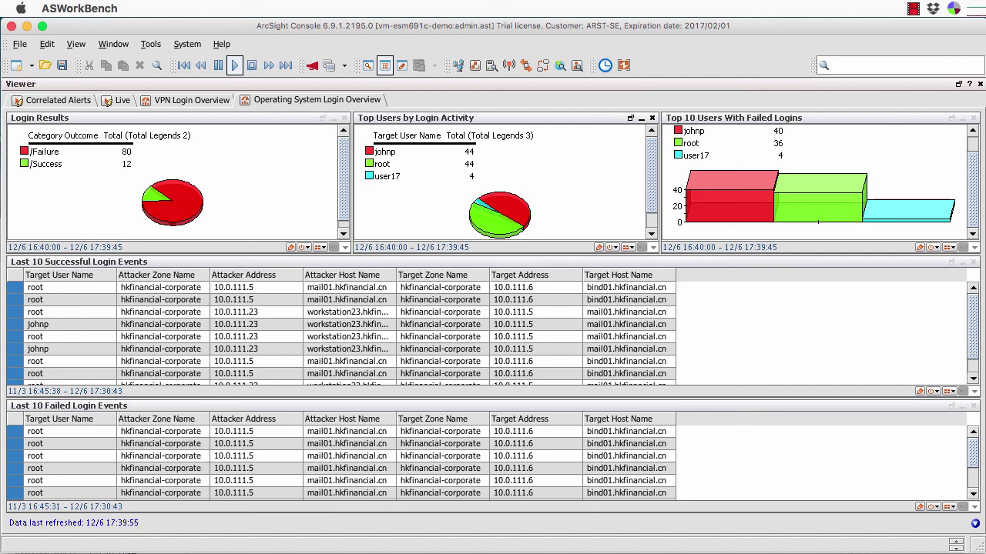
pyautogui.scroll(3, 818, 182)
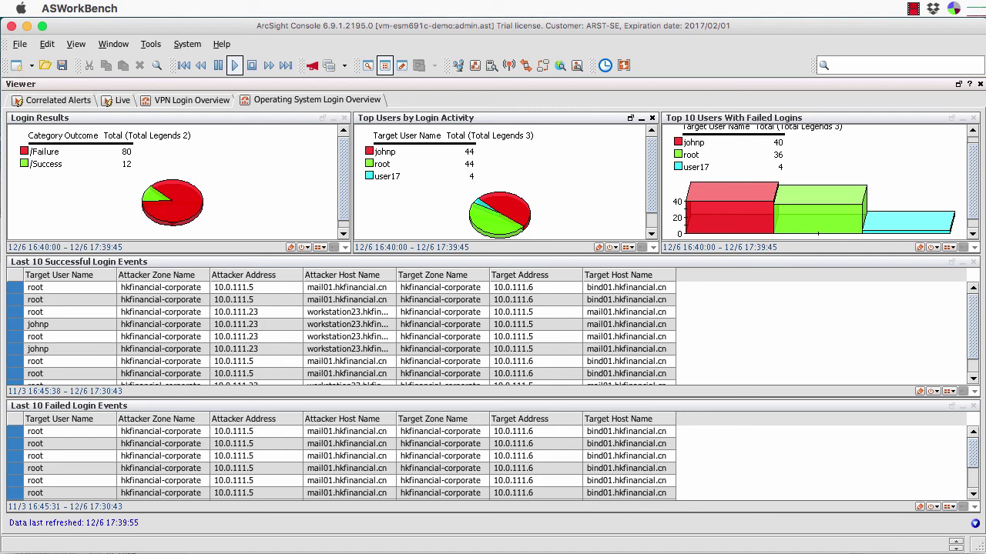
pyautogui.moveTo(818, 233)
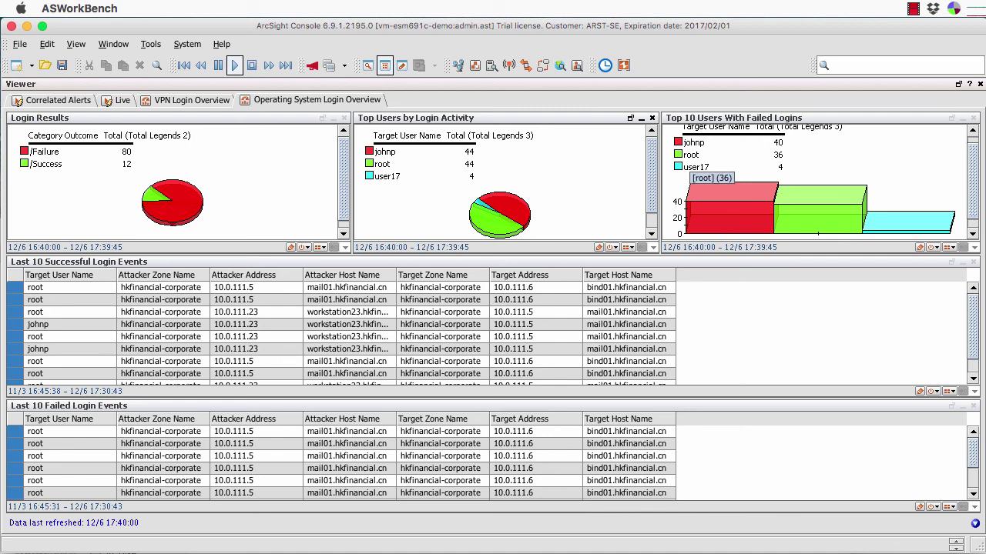
pyautogui.moveTo(768, 198)
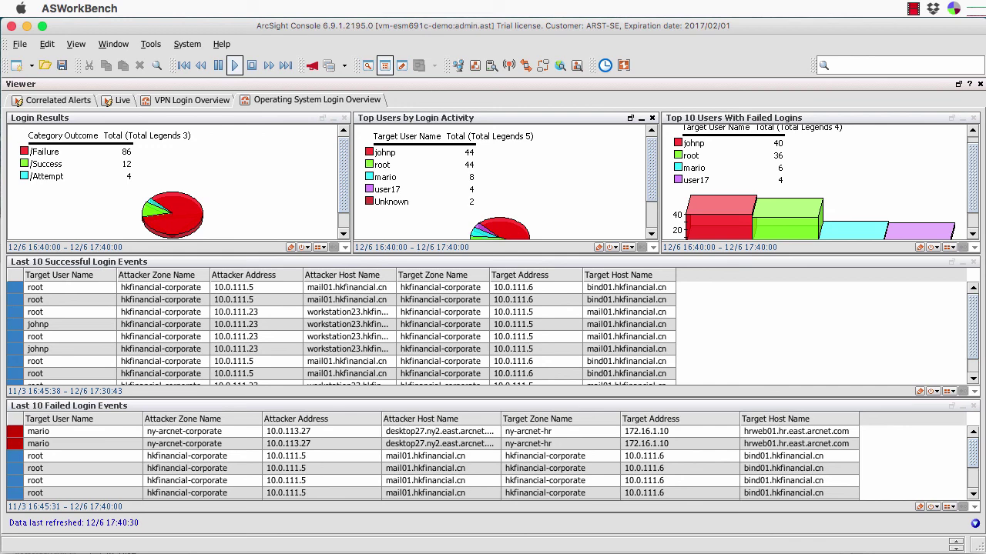
# Step: Open the Top 10 Users With Failed Logins data monitor for editing and review its filter choices, local variables and drilldowns
pyautogui.click(920, 247)
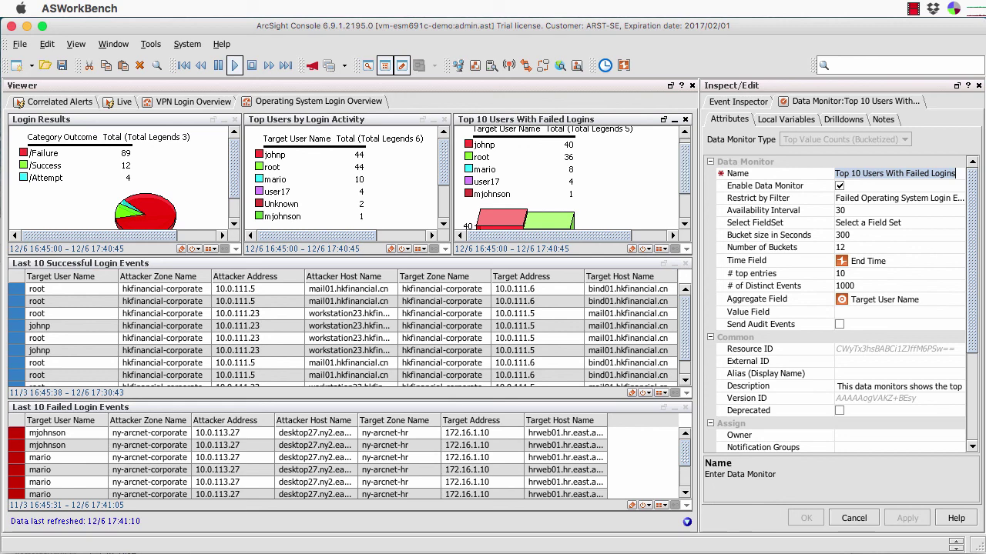
pyautogui.click(899, 199)
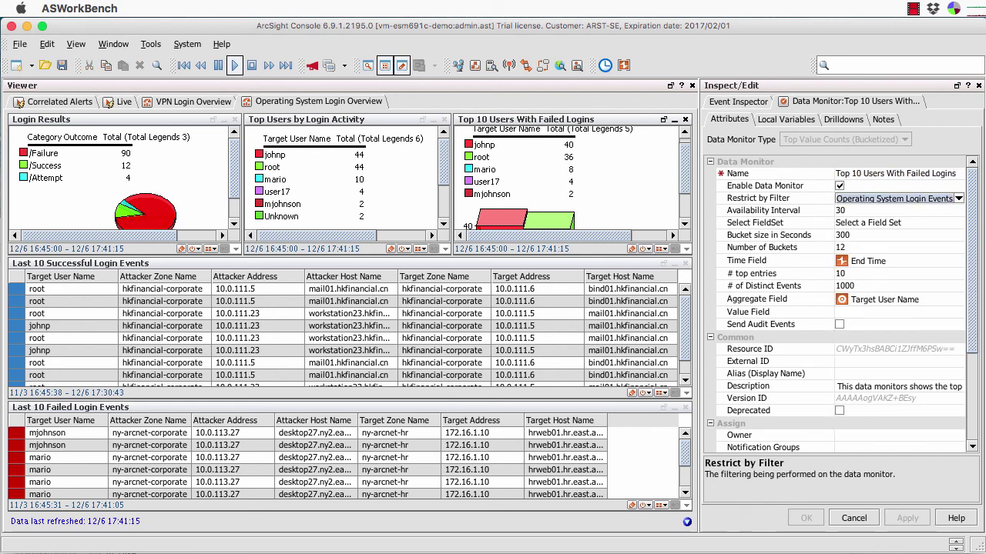
pyautogui.click(958, 199)
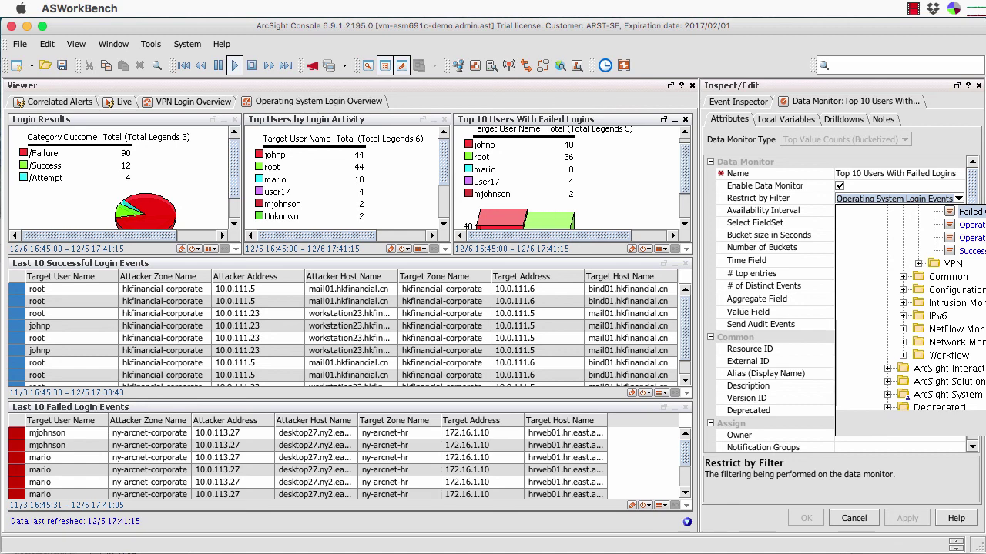
pyautogui.scroll(2, 934, 308)
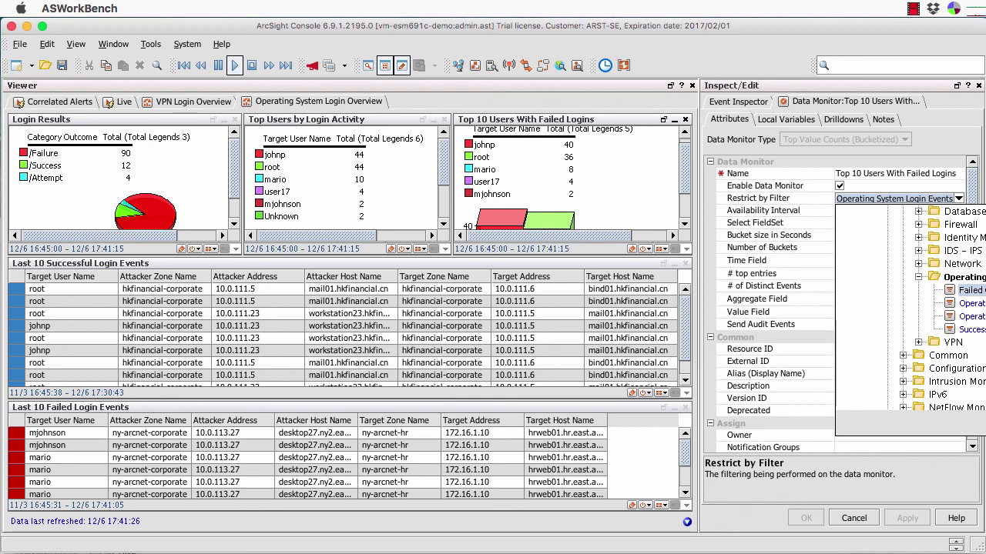
pyautogui.press('Escape')
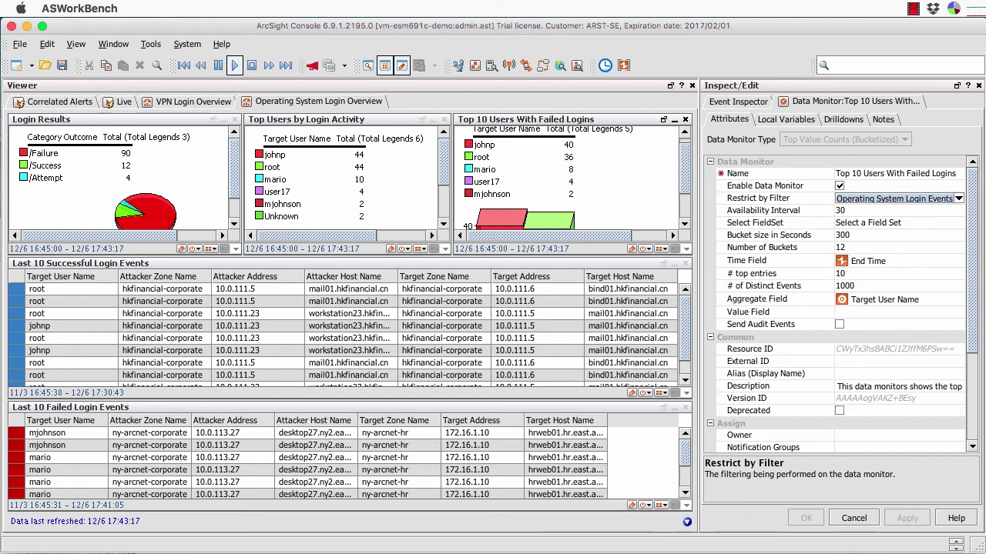
pyautogui.click(785, 119)
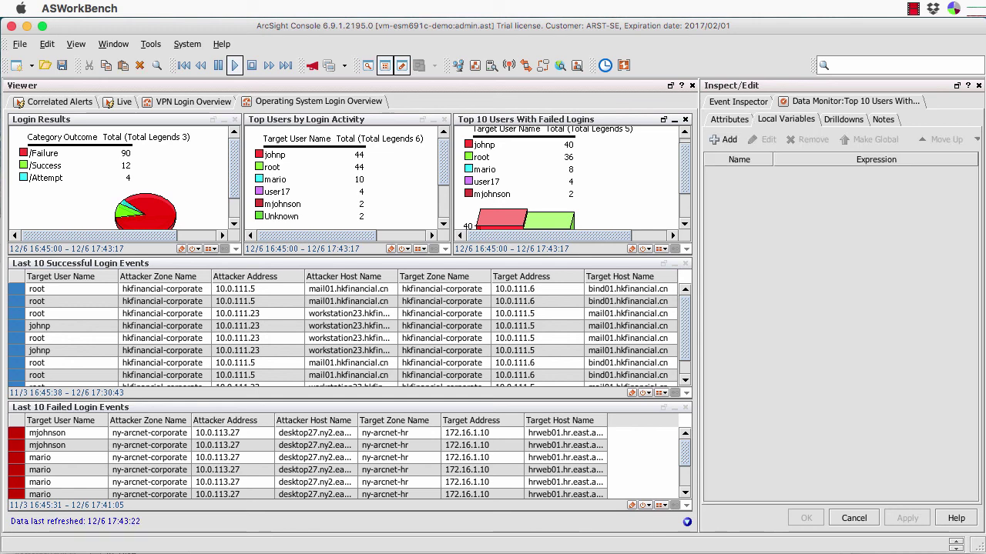
pyautogui.click(843, 120)
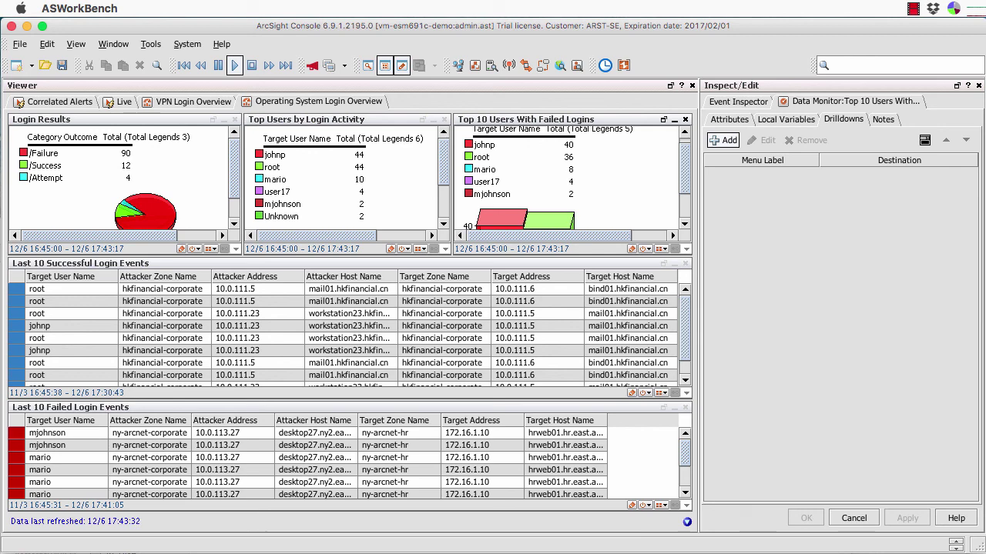
# Step: Review the attributes of the Top 10 Users With Failed Logins data monitor, cancel editing and hide the Inspect/Edit area
pyautogui.click(729, 120)
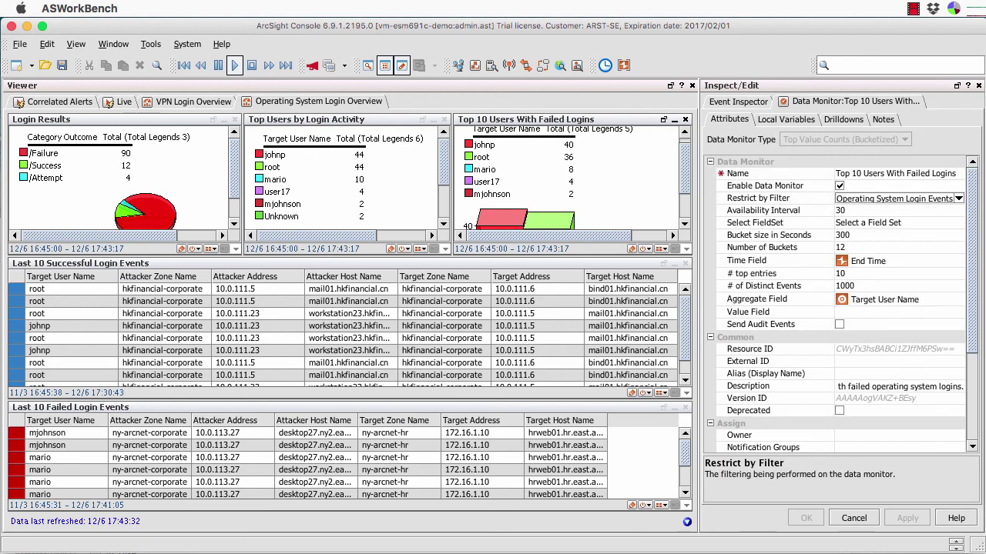
pyautogui.scroll(-5, 839, 304)
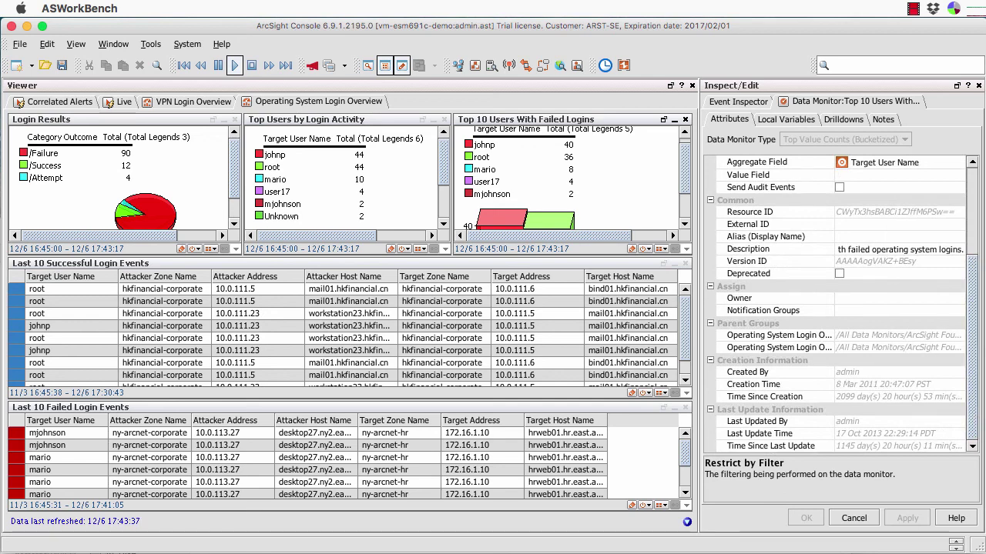
pyautogui.scroll(5, 839, 305)
pyautogui.click(854, 518)
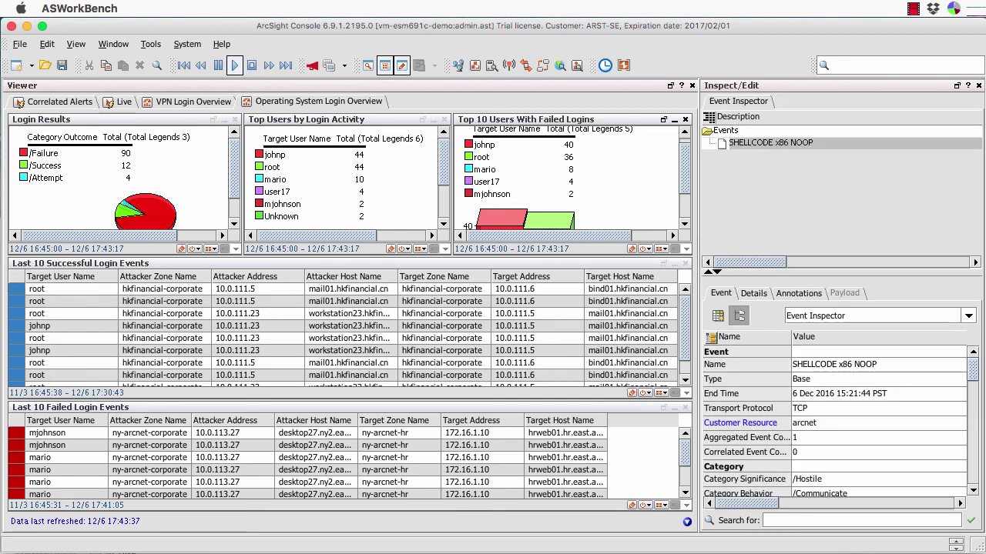
pyautogui.click(978, 85)
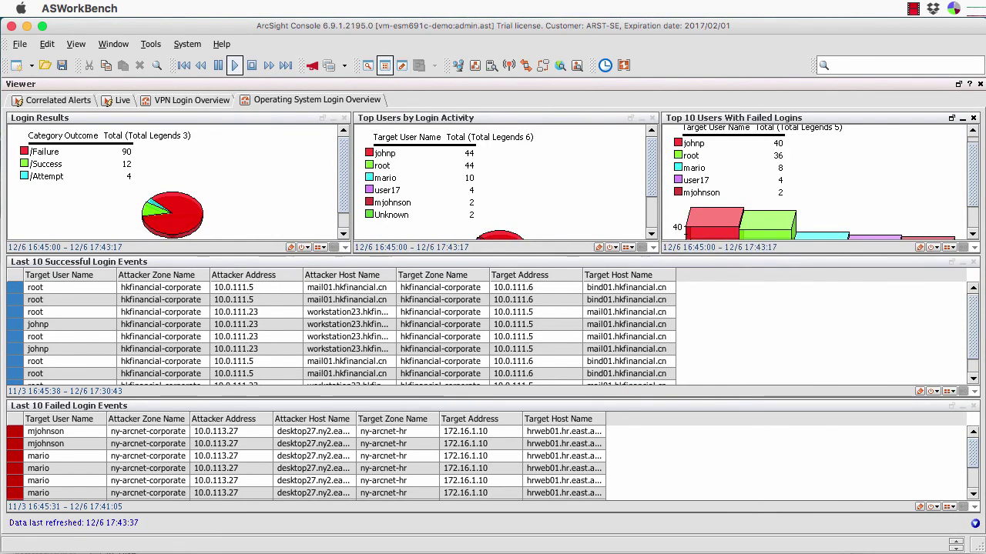
# Step: Float the Top 10 Users With Failed Logins monitor in its own enlarged window, examine its bars, and dock it back into the dashboard
pyautogui.click(951, 117)
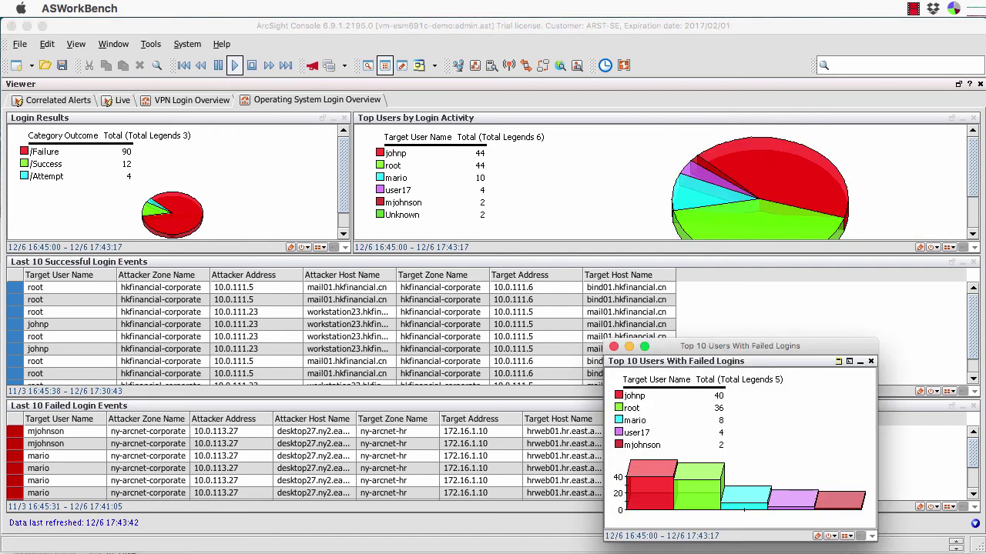
pyautogui.moveTo(739, 346); pyautogui.dragTo(416, 195)
pyautogui.moveTo(558, 393); pyautogui.dragTo(757, 475)
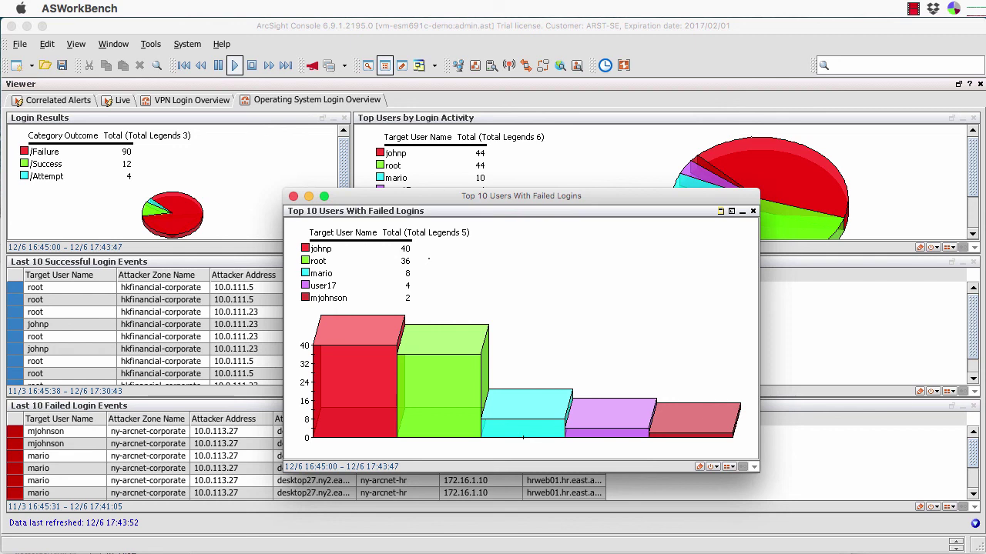
pyautogui.moveTo(355, 370)
pyautogui.moveTo(343, 277)
pyautogui.moveTo(322, 318)
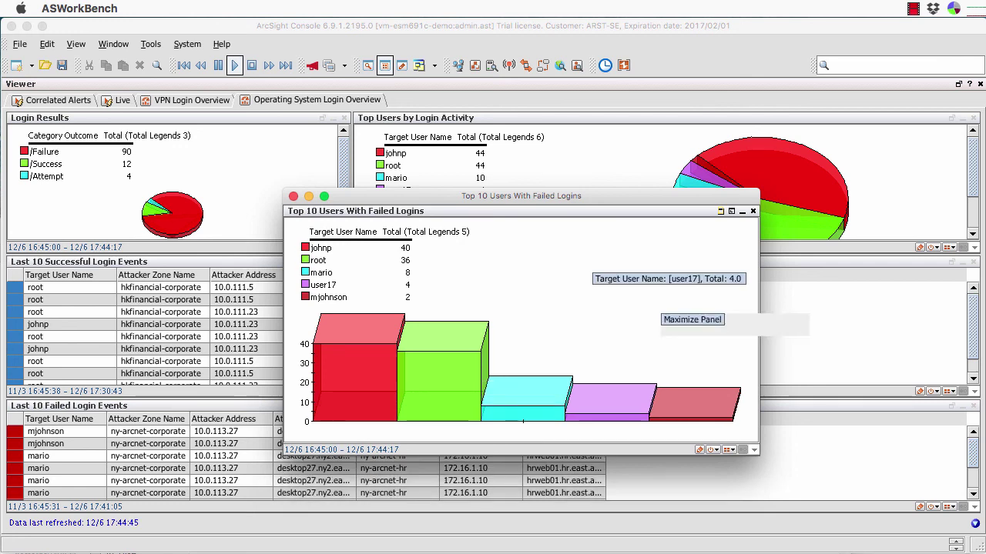
pyautogui.click(731, 212)
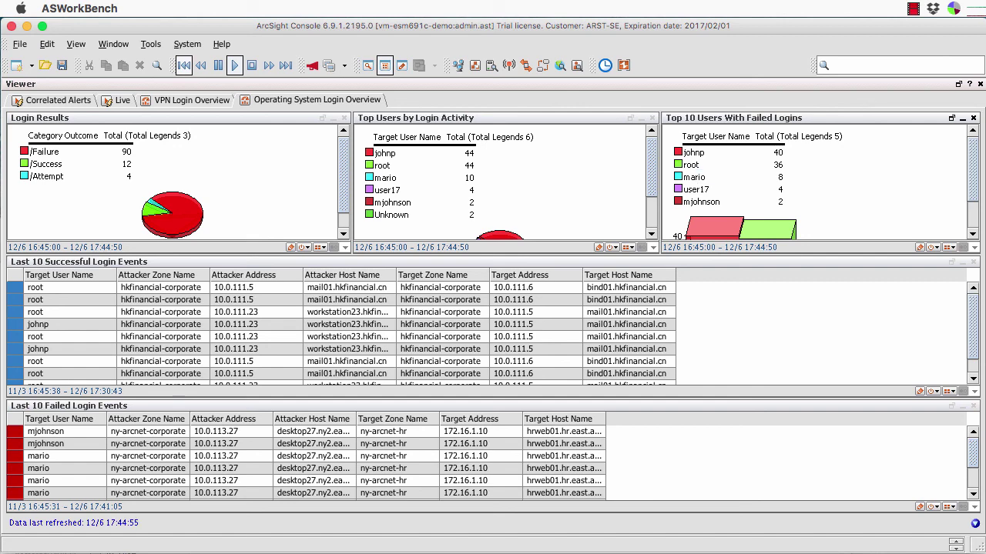
# Step: Drill down into the first-listed user in Top 10 Users With Failed Logins and review the failed login events in the resulting channel
pyautogui.doubleClick(695, 156)
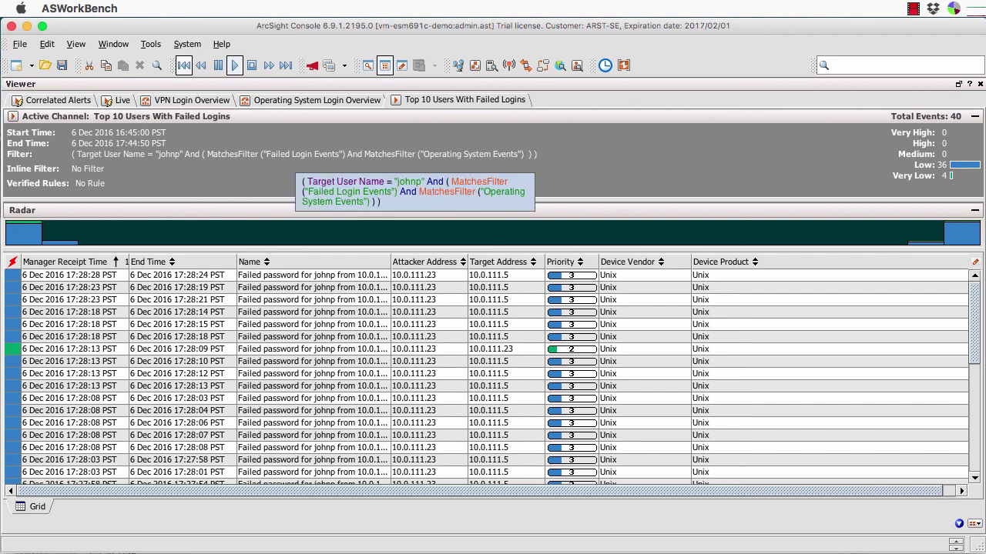
pyautogui.scroll(-7, 369, 362)
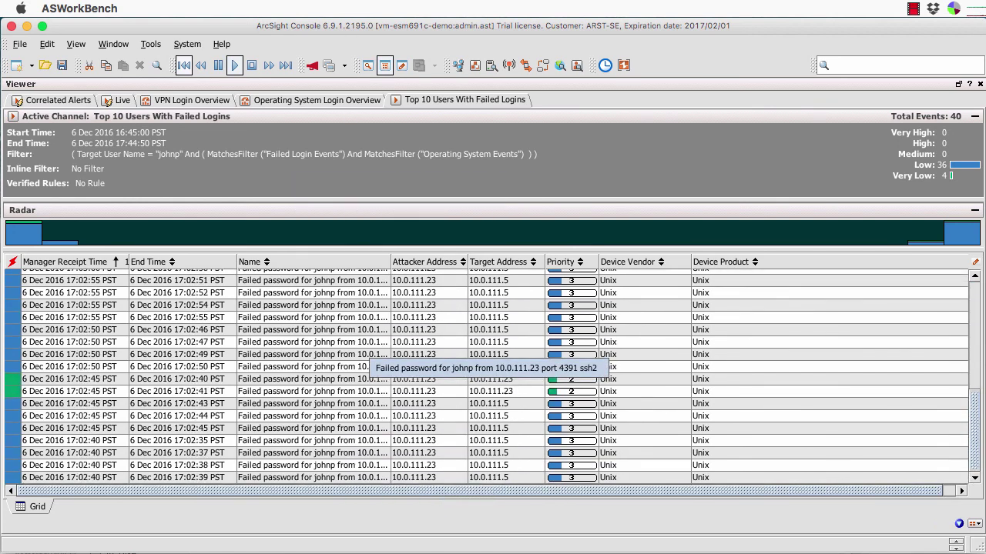
pyautogui.scroll(6, 370, 351)
pyautogui.scroll(-6, 370, 351)
pyautogui.scroll(2, 370, 351)
pyautogui.scroll(-2, 369, 351)
pyautogui.scroll(6, 370, 362)
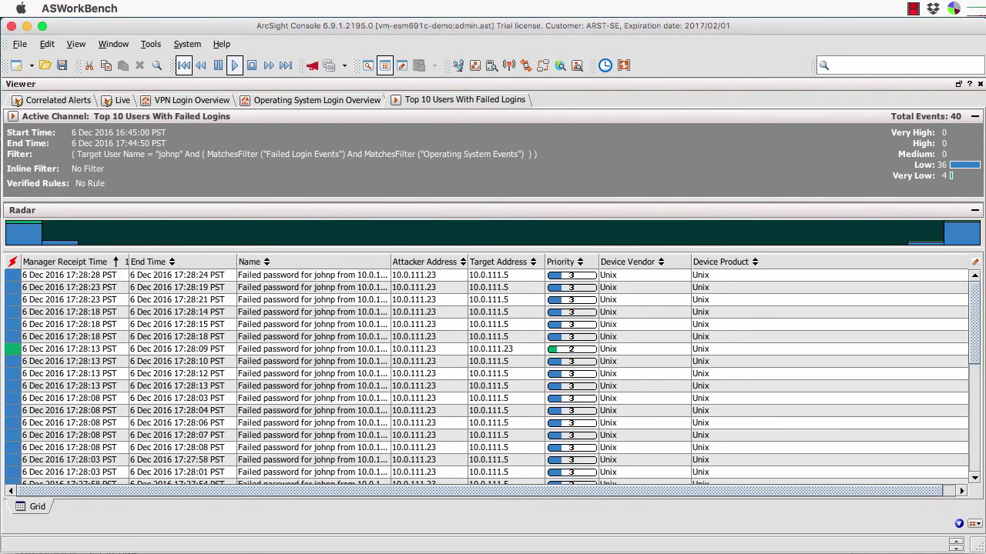
# Step: Compare the Operating System Login Overview dashboard with the drilled-down failed logins channel, finishing on the dashboard
pyautogui.click(316, 100)
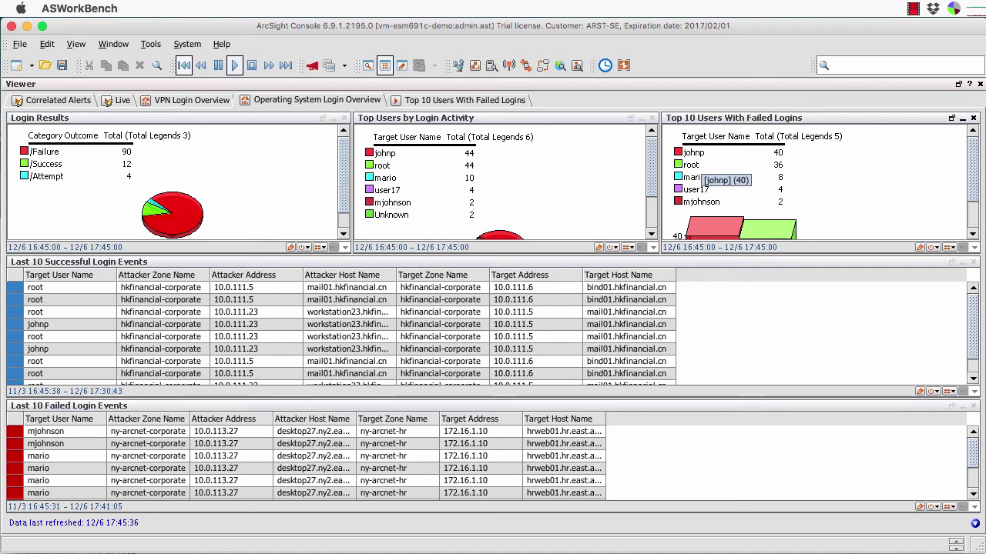
pyautogui.click(465, 100)
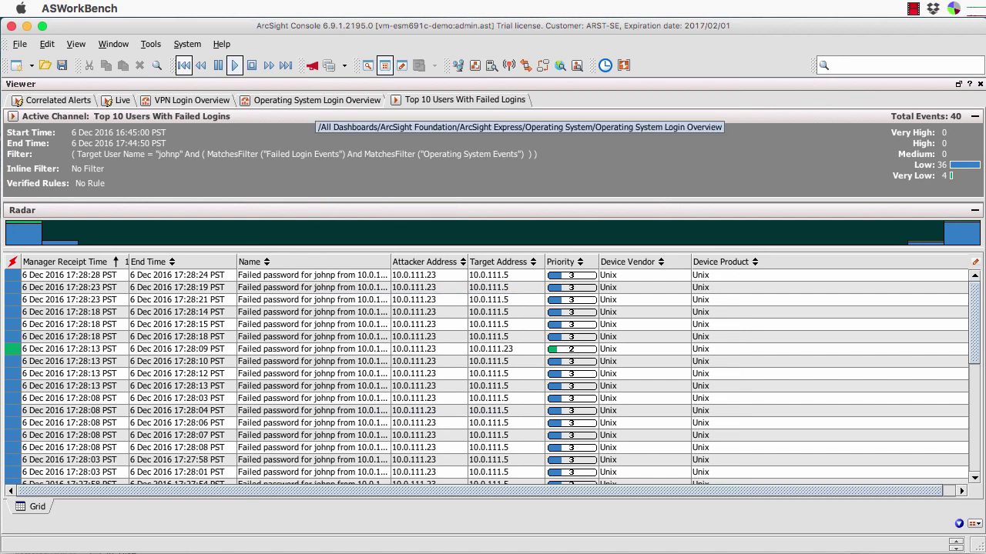
pyautogui.click(316, 100)
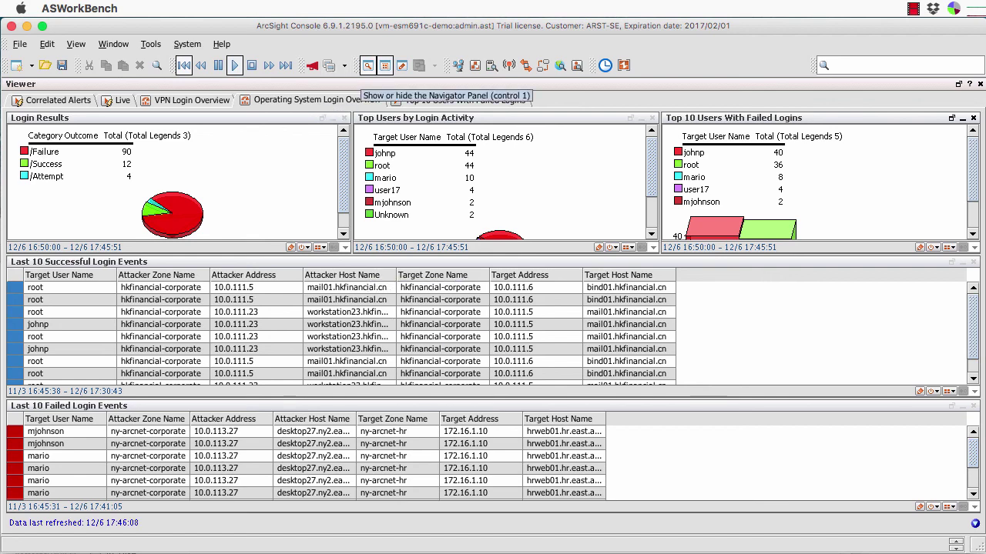
# Step: Show the Navigator and create a new dashboard in the admin's Dashboards folder
pyautogui.click(367, 65)
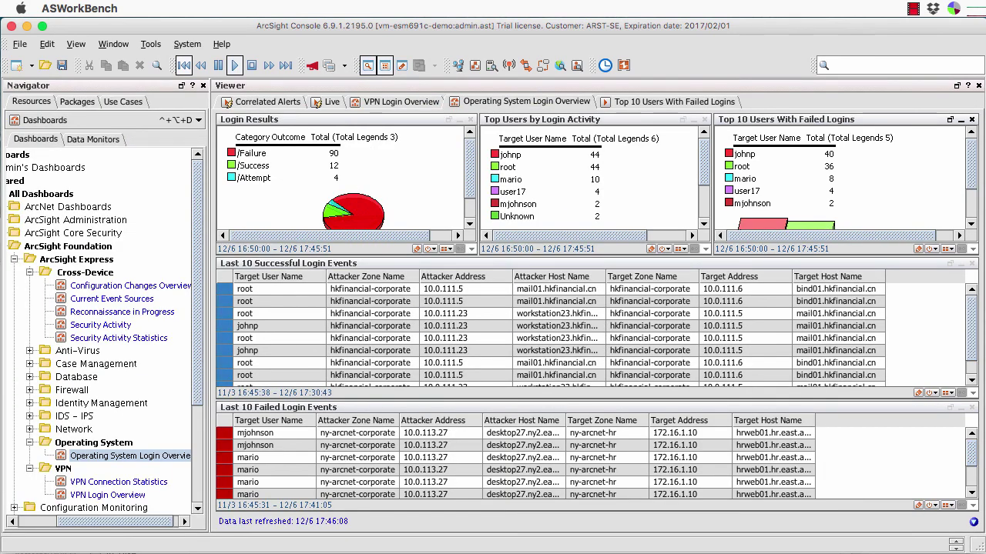
pyautogui.hscroll(-5, 98, 331)
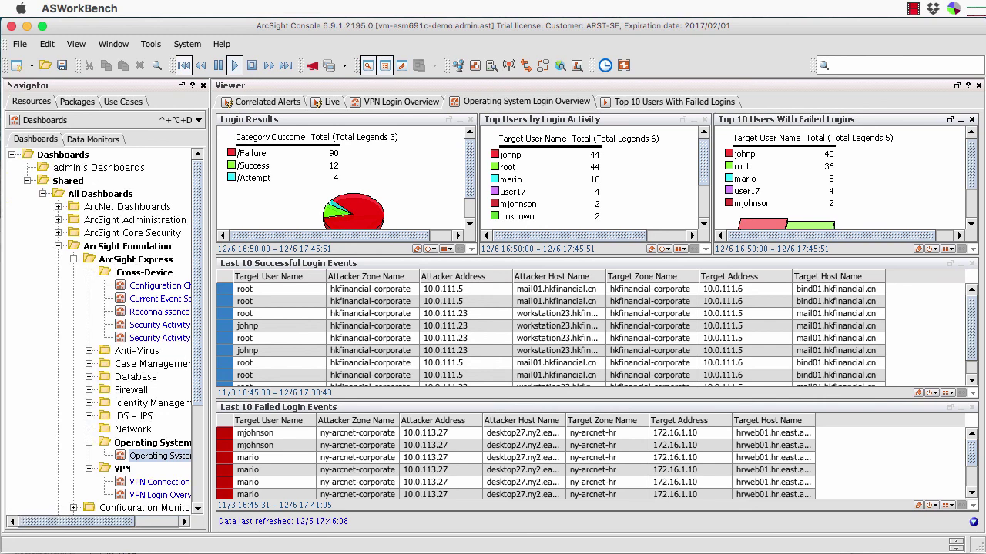
pyautogui.click(98, 167)
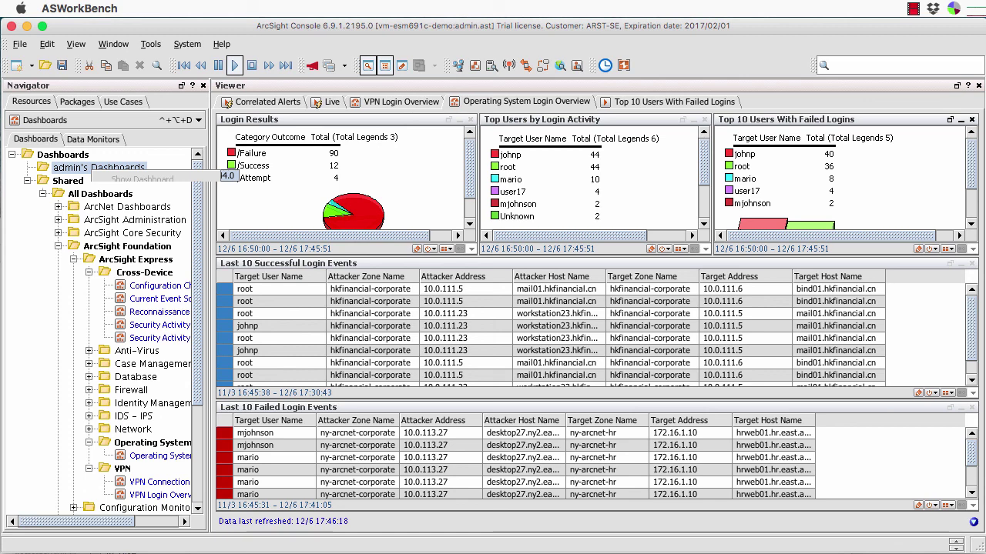
pyautogui.rightClick(71, 168)
pyautogui.click(118, 198)
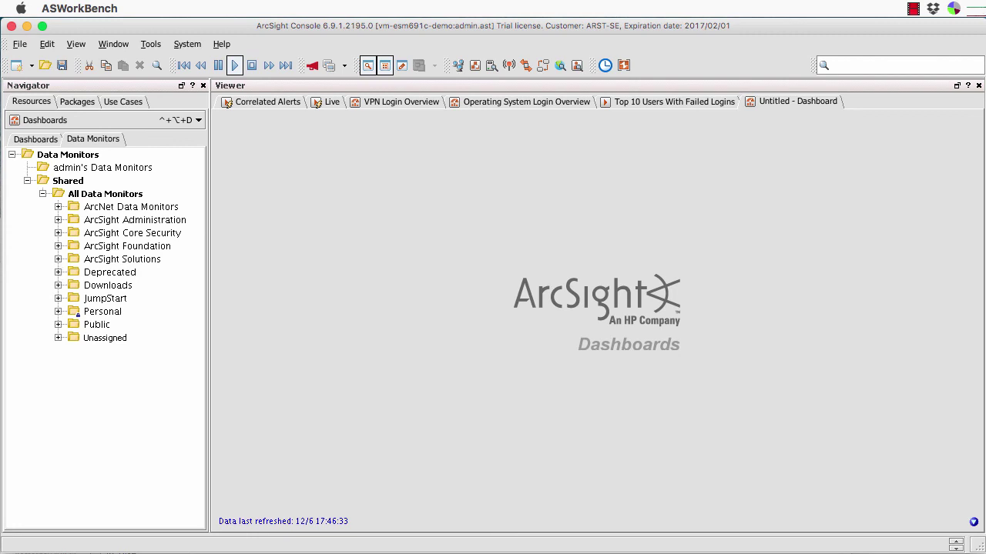
# Step: Browse the shared data monitors by expanding ArcSight Solutions, ArcSight Foundation, ArcSight Express and its Cross-Device group
pyautogui.doubleClick(122, 260)
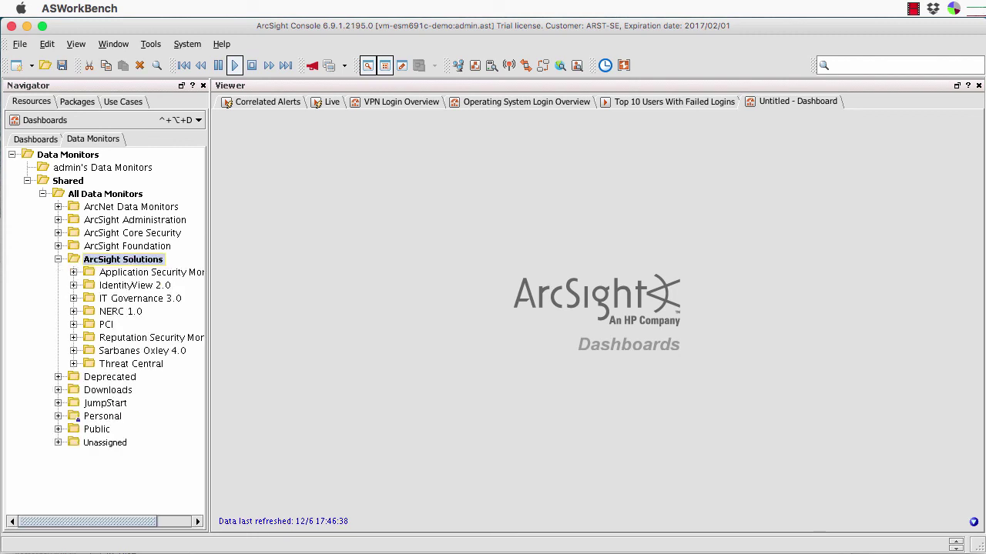
pyautogui.click(59, 247)
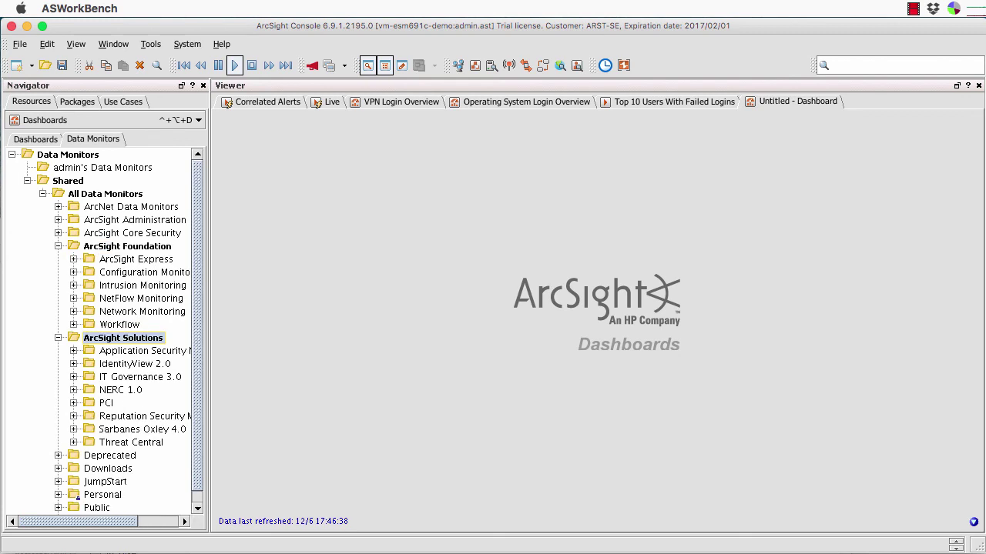
pyautogui.click(74, 259)
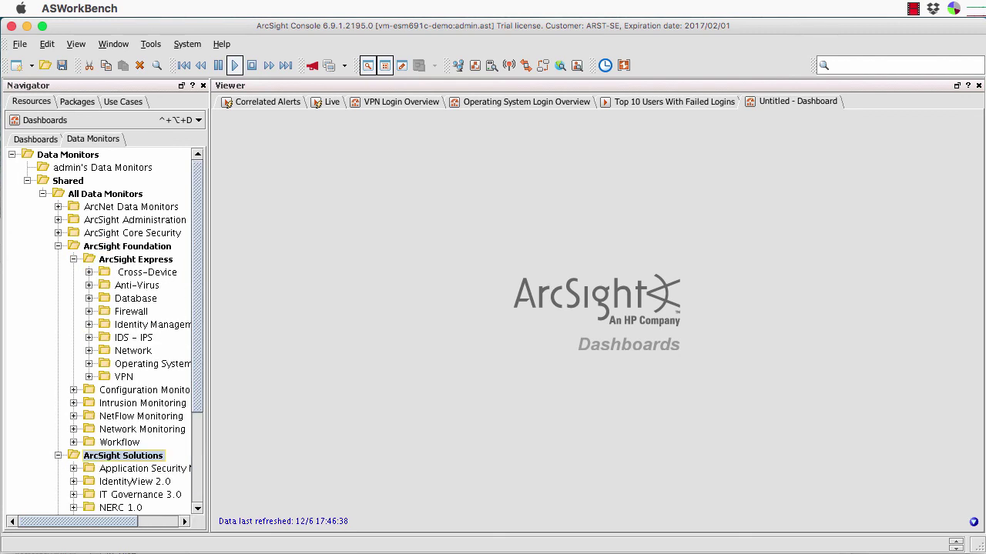
pyautogui.click(89, 273)
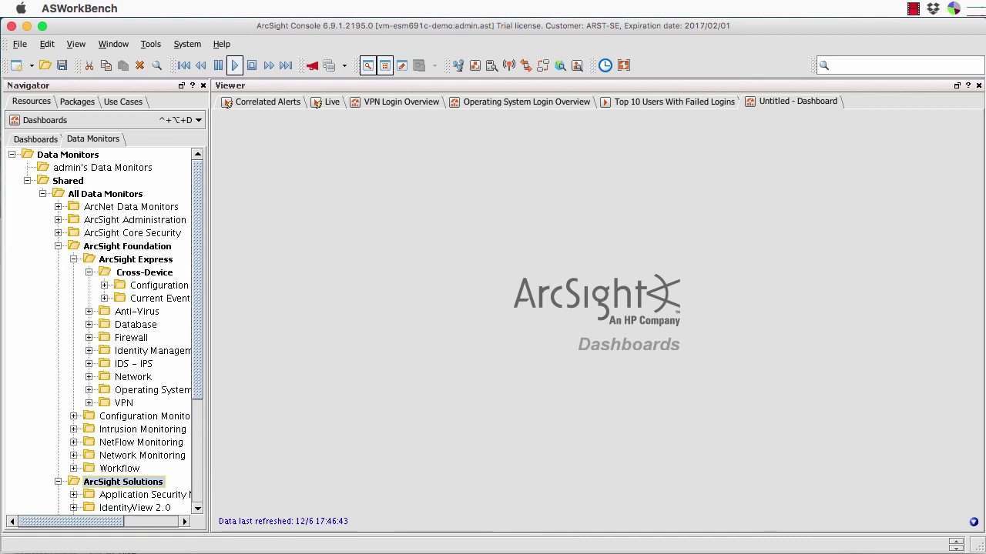
pyautogui.hscroll(5, 99, 331)
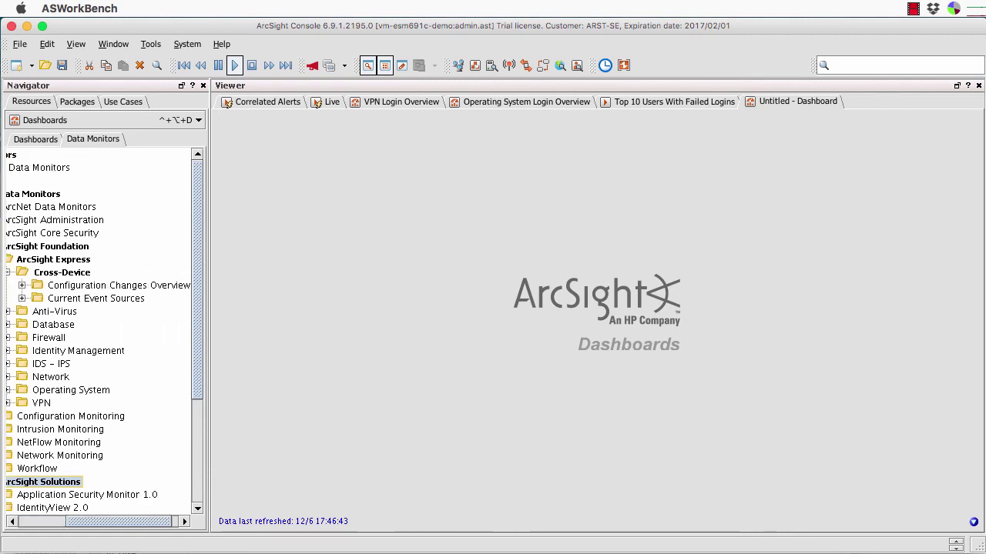
# Step: Expand the Firewall group under ArcSight Express and its Firewall Connection Overview subgroup to list the data monitors
pyautogui.hscroll(-5, 99, 331)
pyautogui.click(80, 338)
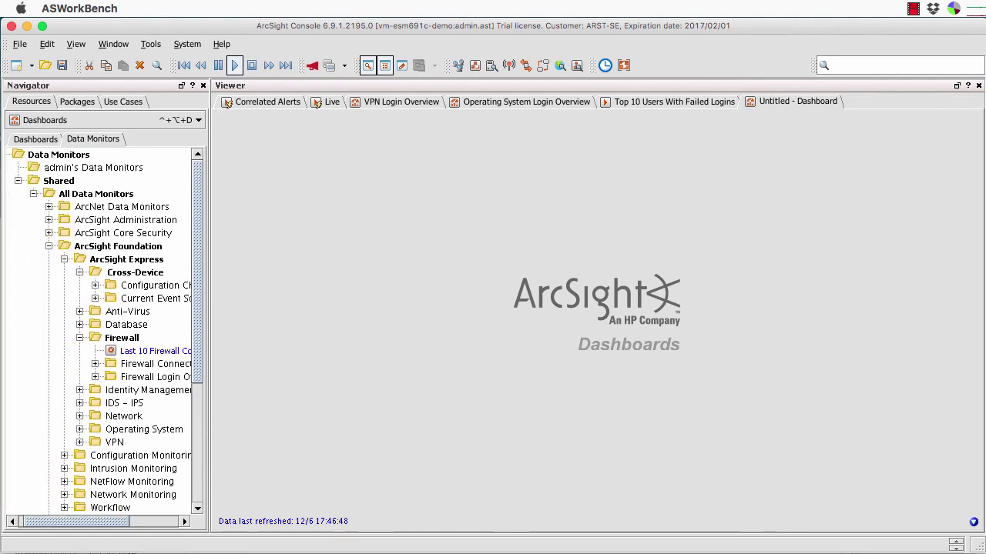
pyautogui.hscroll(5, 99, 331)
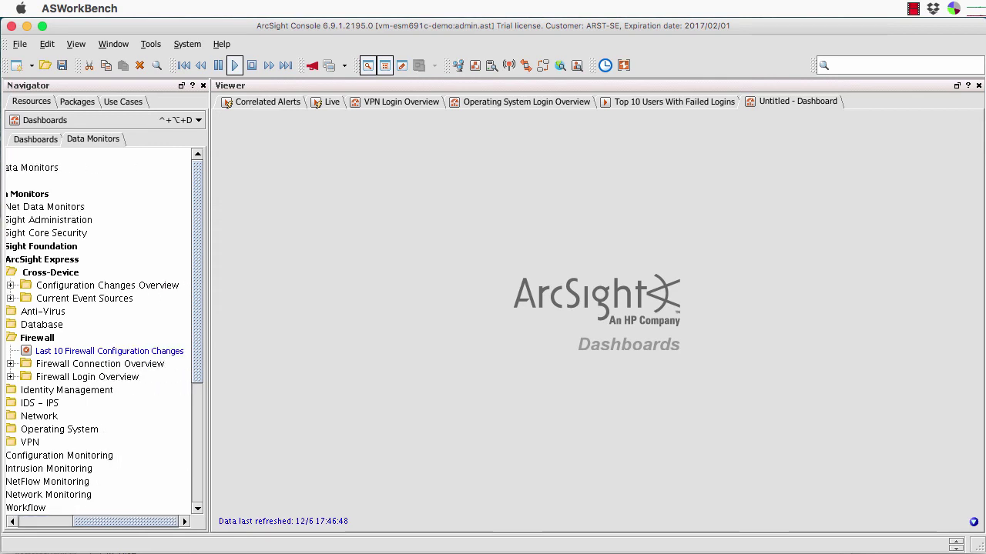
pyautogui.hscroll(-5, 98, 331)
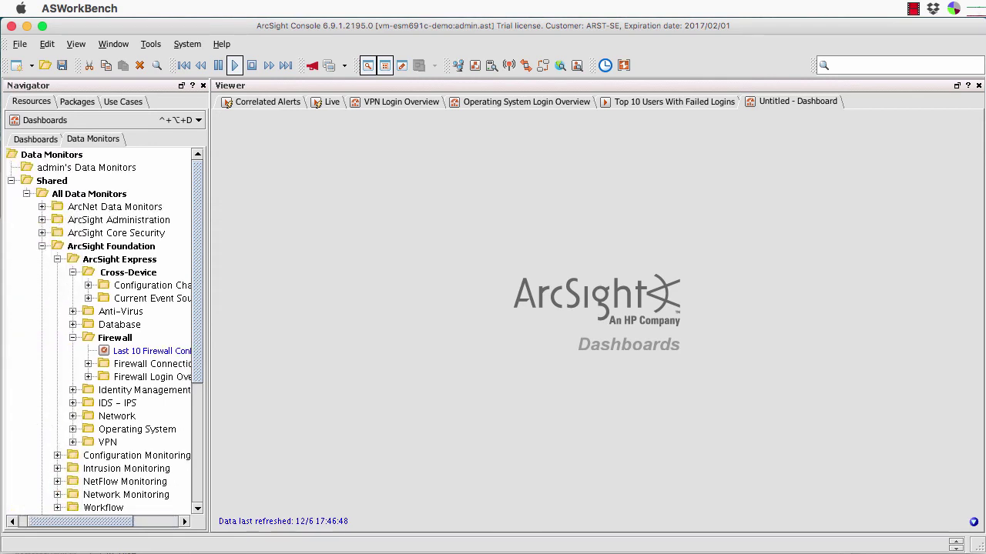
pyautogui.click(89, 364)
pyautogui.hscroll(5, 98, 331)
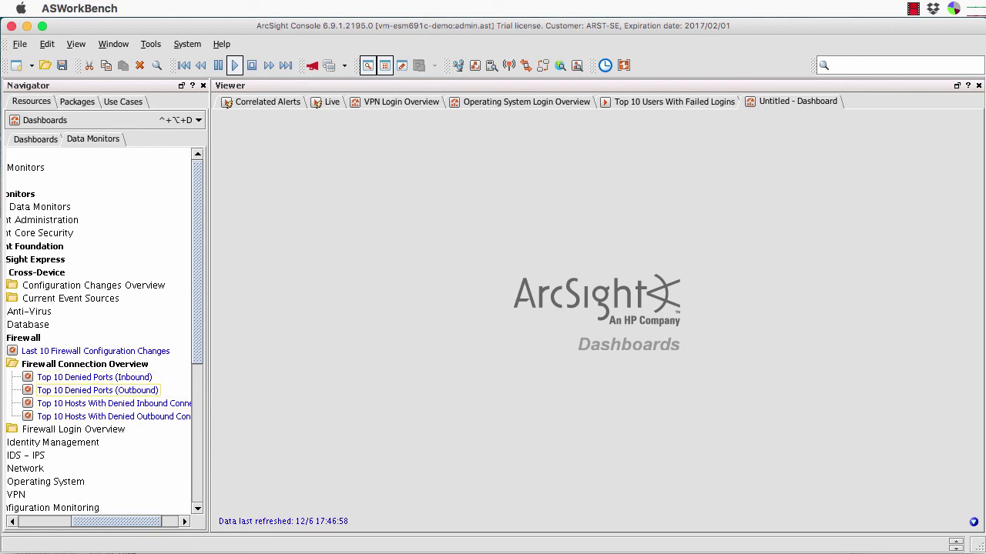
# Step: Open the Top 10 Hosts With Denied Outbound Connections data monitor for editing, review its attributes, and hide the Inspect/Edit area
pyautogui.click(64, 419)
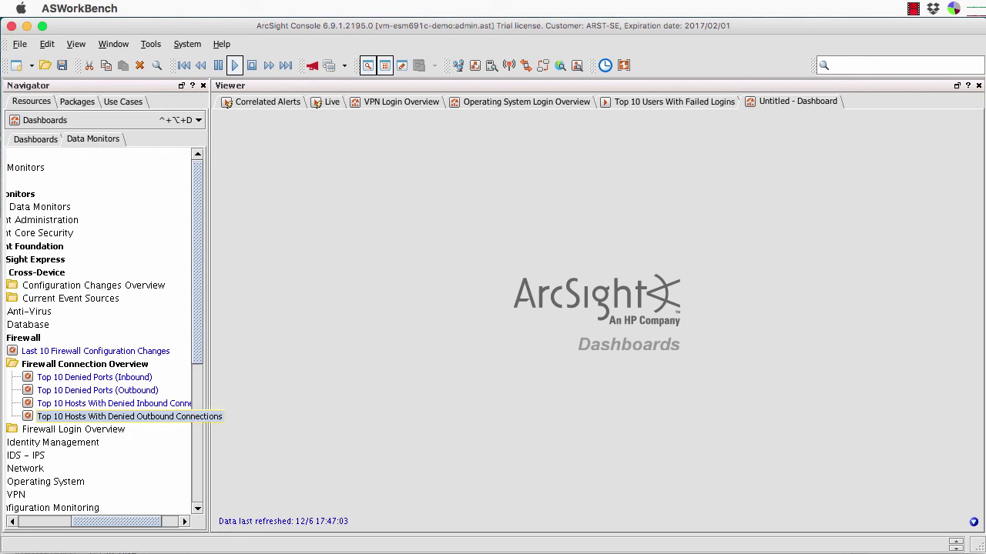
pyautogui.doubleClick(55, 418)
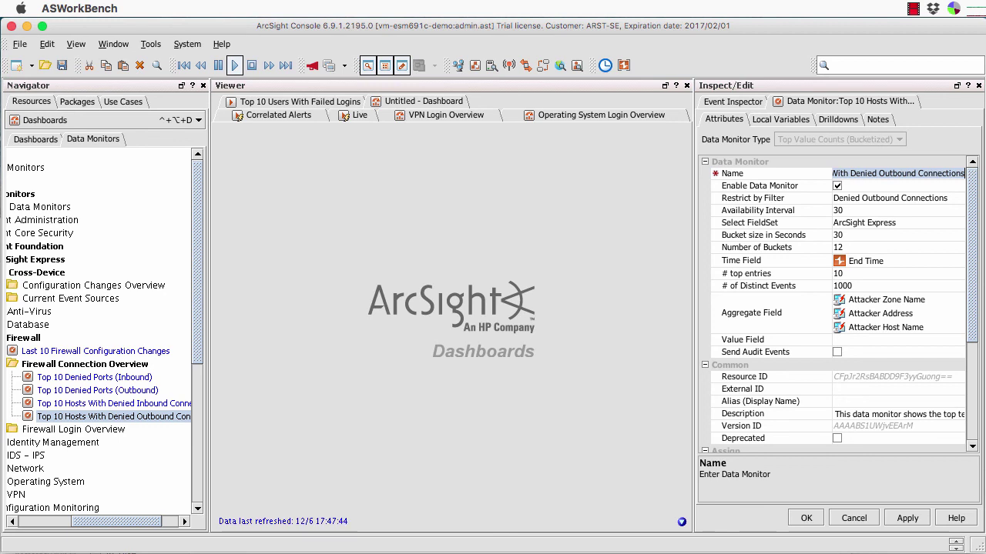
pyautogui.click(979, 85)
# Step: Add the Top 10 Hosts With Denied Outbound Connections data monitor to the new dashboard as a Bar Chart
pyautogui.moveTo(96, 416); pyautogui.dragTo(372, 326)
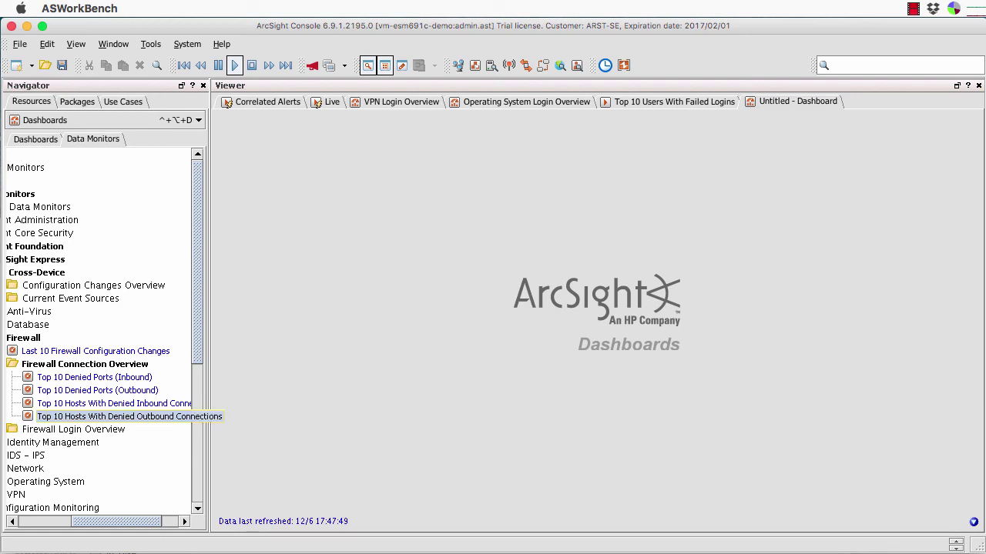
pyautogui.rightClick(122, 369)
pyautogui.moveTo(185, 378)
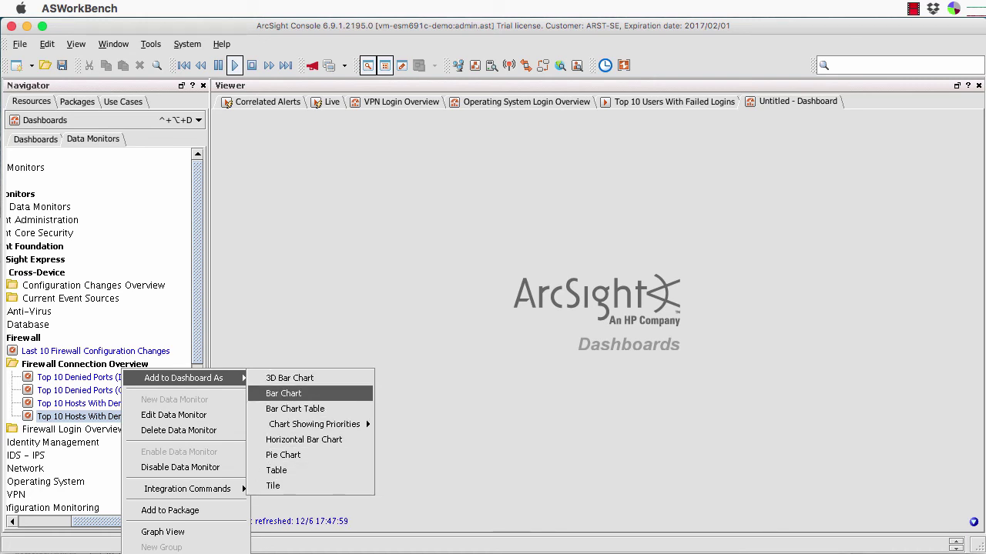
pyautogui.click(283, 393)
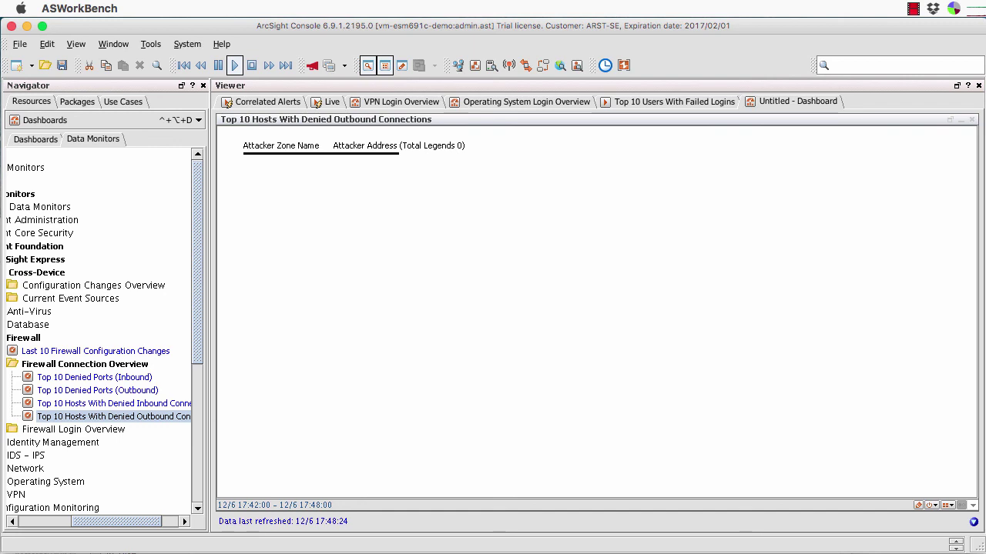
# Step: View the actions available for the Top 10 Hosts With Denied Outbound Connections monitor, and select the Firewall Connection Overview group
pyautogui.rightClick(73, 417)
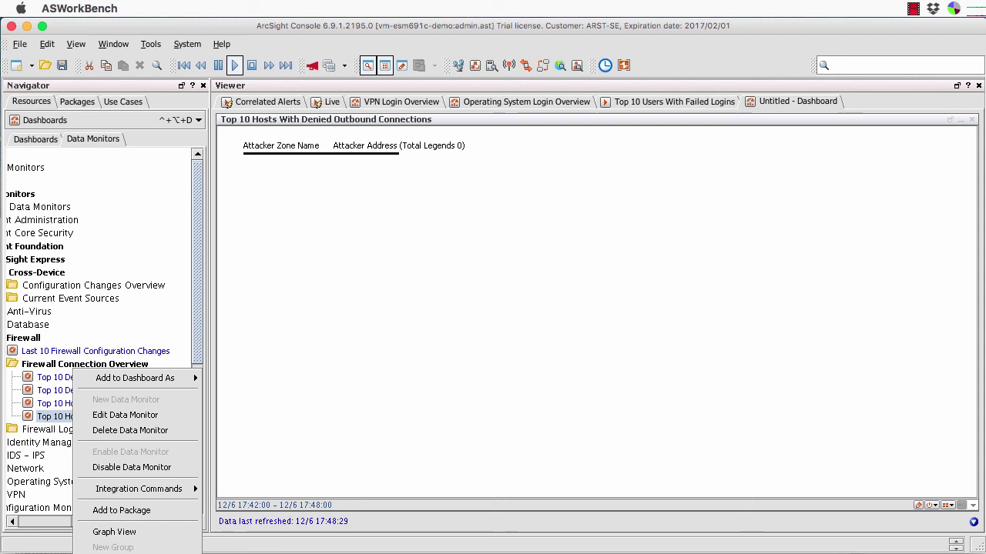
pyautogui.click(84, 364)
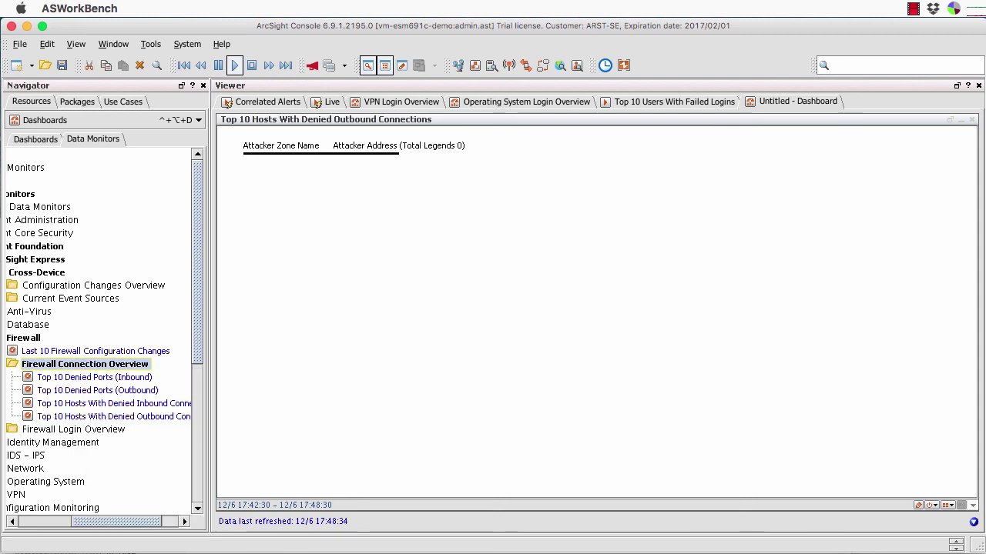
pyautogui.hscroll(-3, 99, 339)
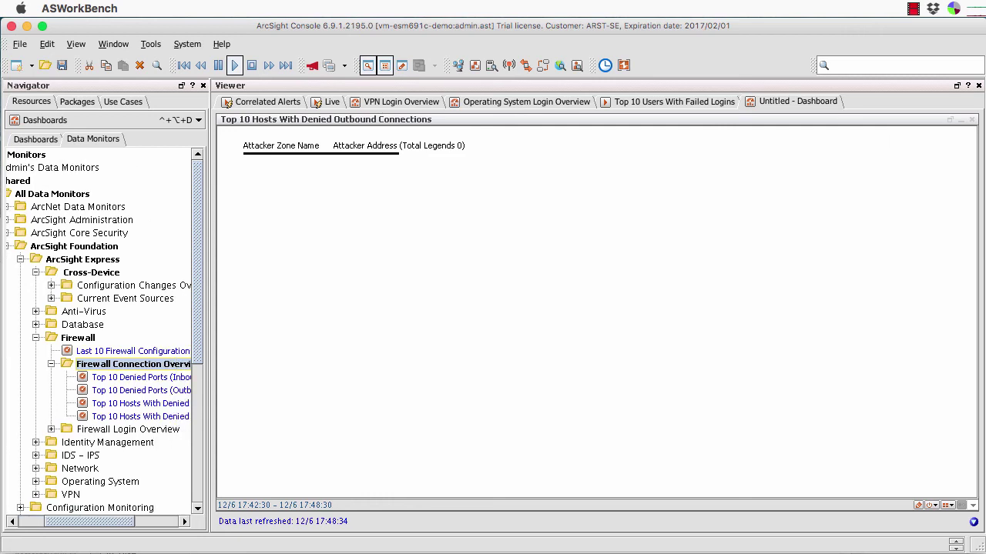
# Step: Expand the Operating System group and its Operating System Login Overview subgroup to list the login data monitors
pyautogui.click(35, 482)
pyautogui.scroll(-1, 36, 482)
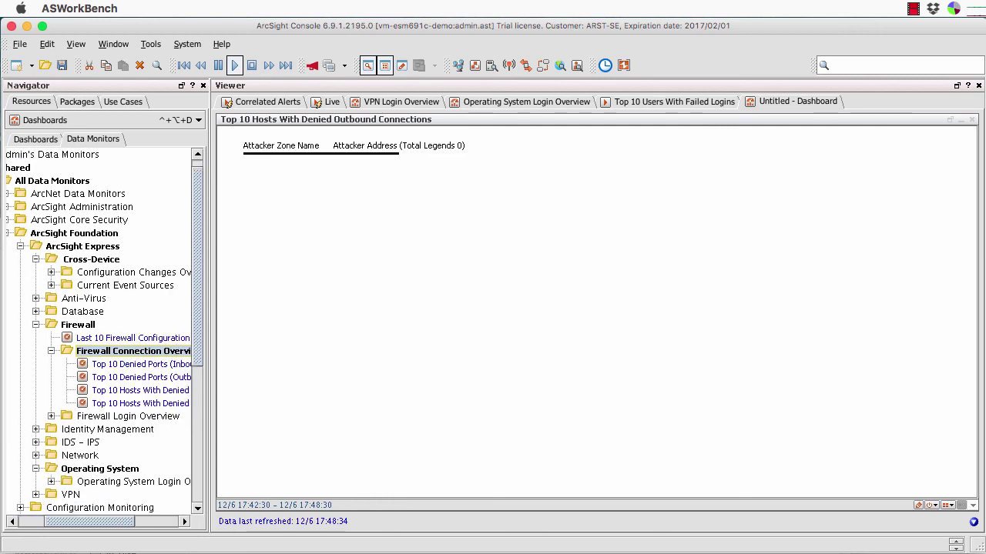
pyautogui.scroll(-6, 51, 403)
pyautogui.click(51, 403)
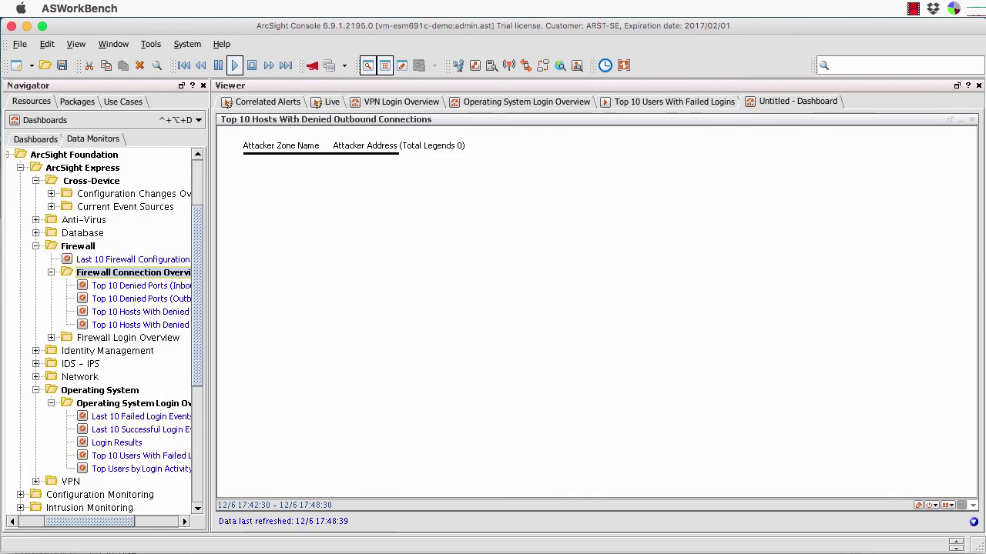
pyautogui.hscroll(5, 98, 338)
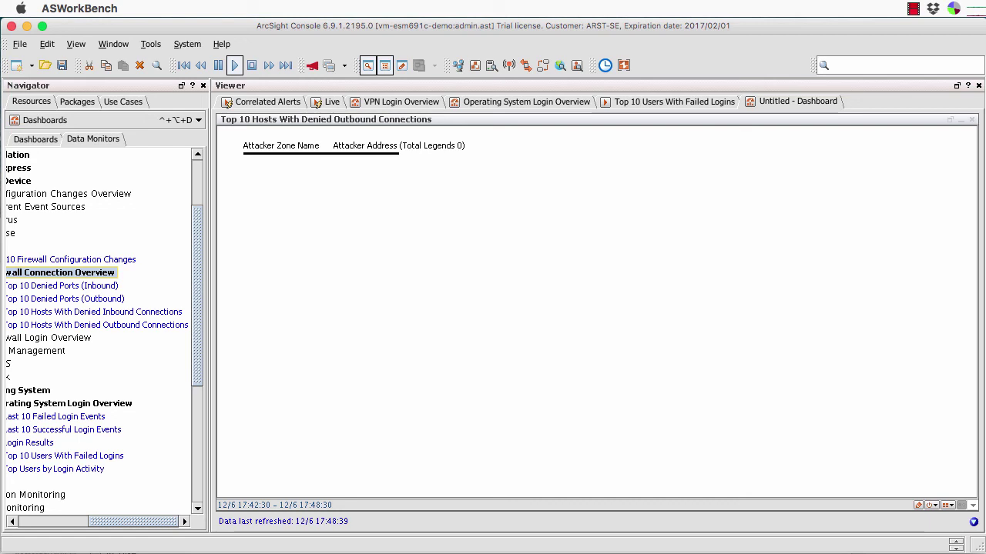
# Step: Add the Top 10 Users With Failed Logins data monitor to the untitled dashboard as a Pie Chart
pyautogui.rightClick(59, 456)
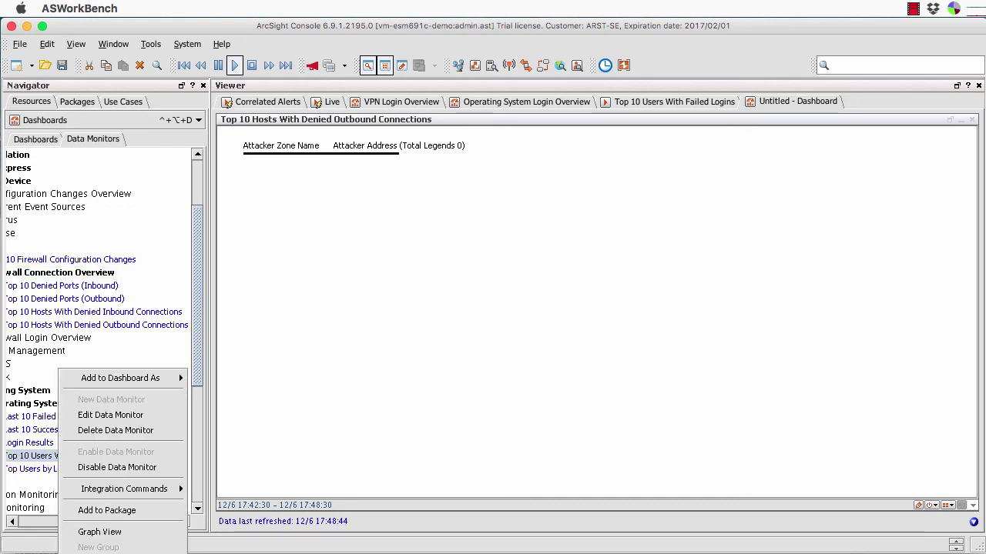
pyautogui.moveTo(120, 378)
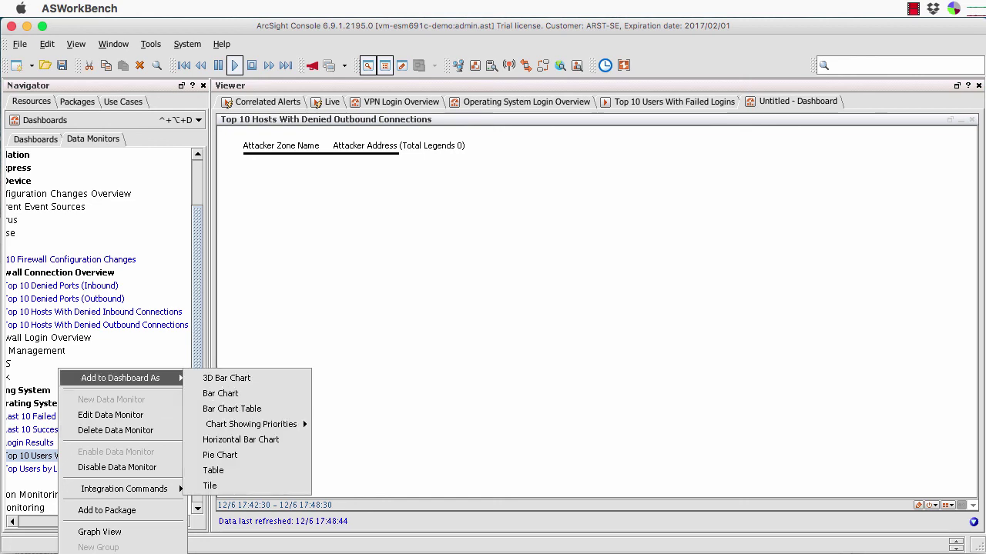
pyautogui.click(268, 459)
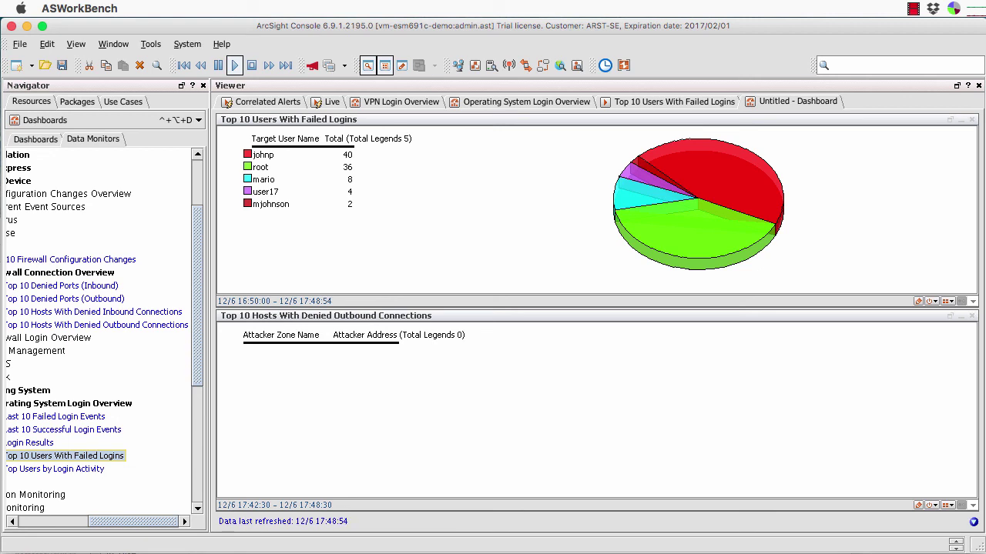
# Step: Expand Intrusion Monitoring, Detail and Reconnaissance down to the Reconnaissance in Progress group to list its data monitors
pyautogui.moveTo(100, 523)
pyautogui.mouseDown()
pyautogui.moveTo(37, 522)
pyautogui.moveTo(82, 522)
pyautogui.mouseUp()
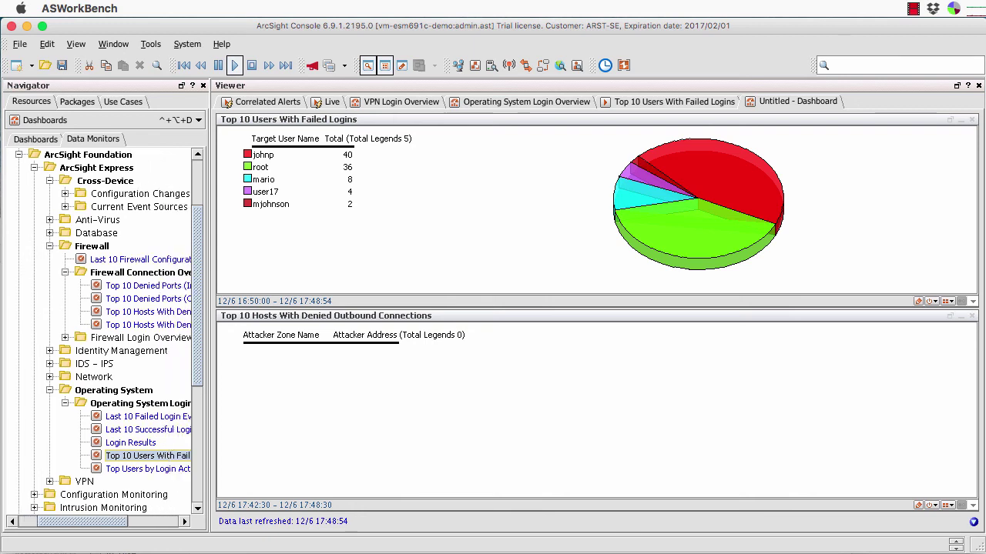
pyautogui.scroll(-3, 108, 330)
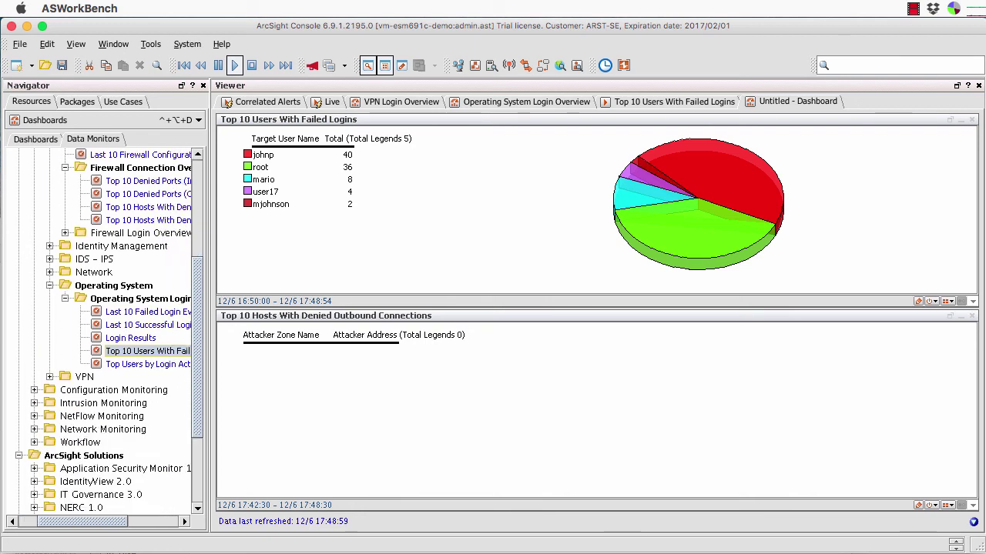
pyautogui.click(34, 403)
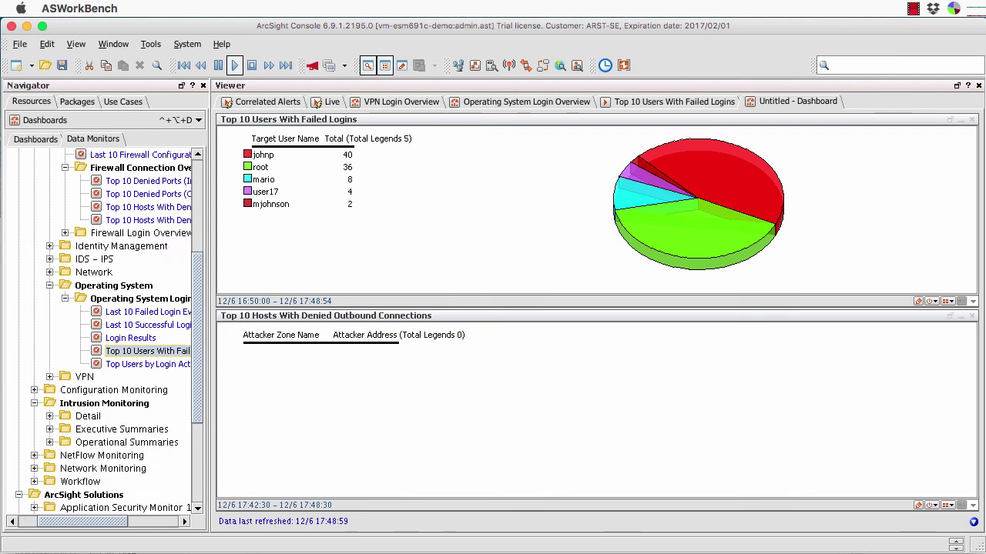
pyautogui.click(49, 416)
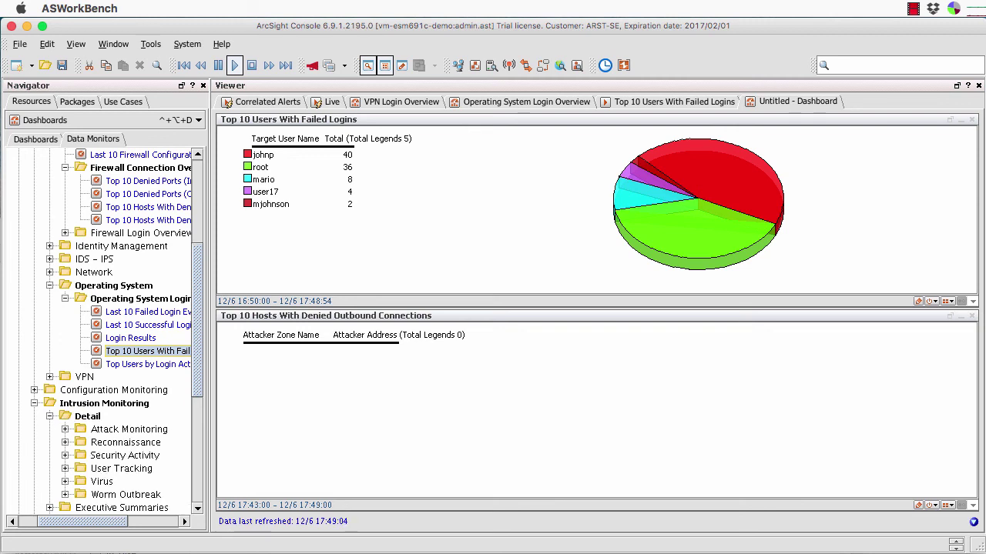
pyautogui.click(65, 442)
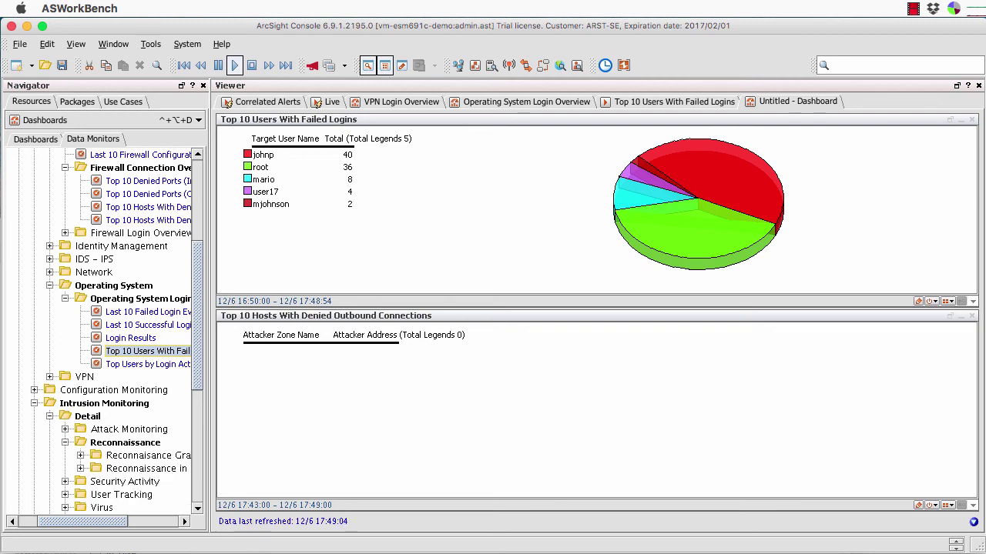
pyautogui.hscroll(5, 102, 331)
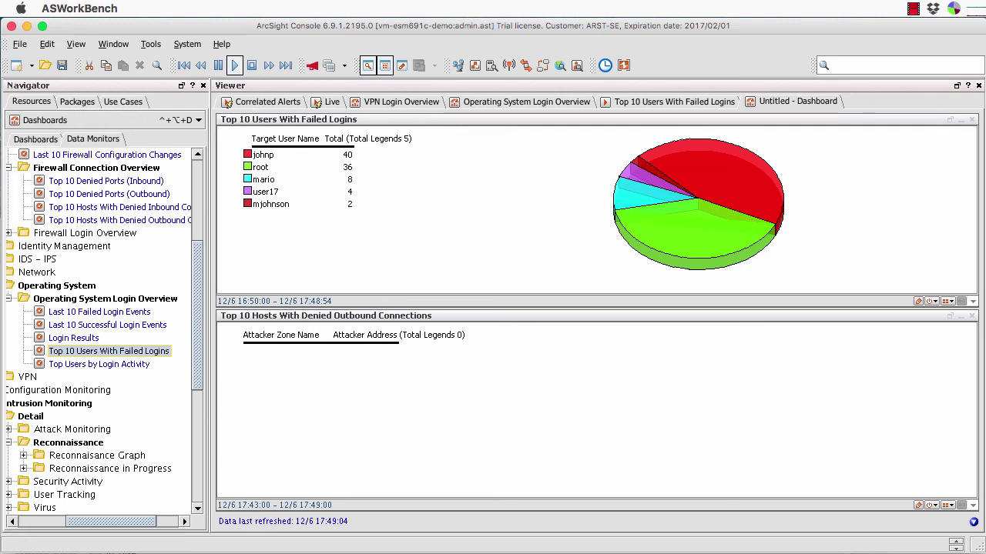
pyautogui.click(23, 468)
pyautogui.scroll(-5, 102, 431)
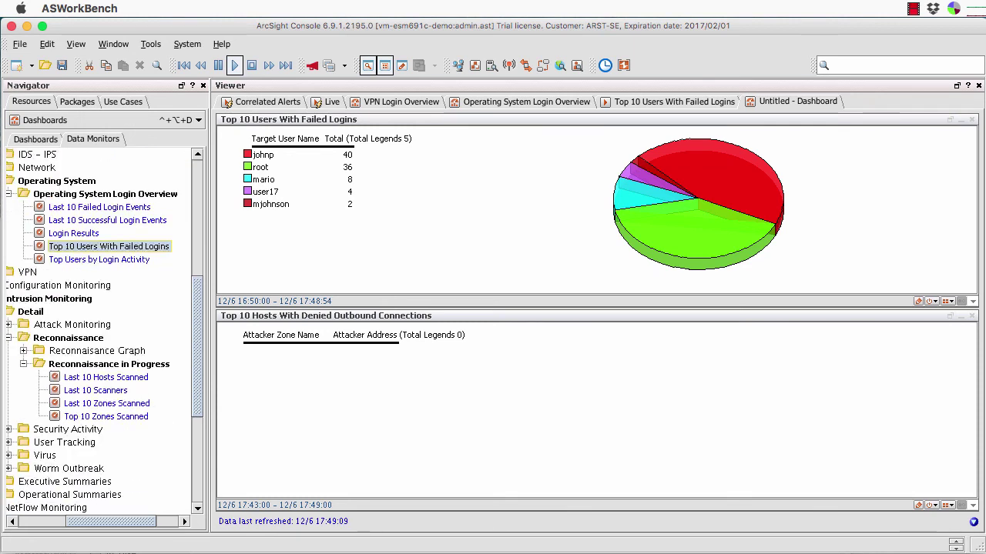
# Step: Add the Last 10 Hosts Scanned data monitor as a Table and place it to the right of the denied outbound connections monitor
pyautogui.click(106, 378)
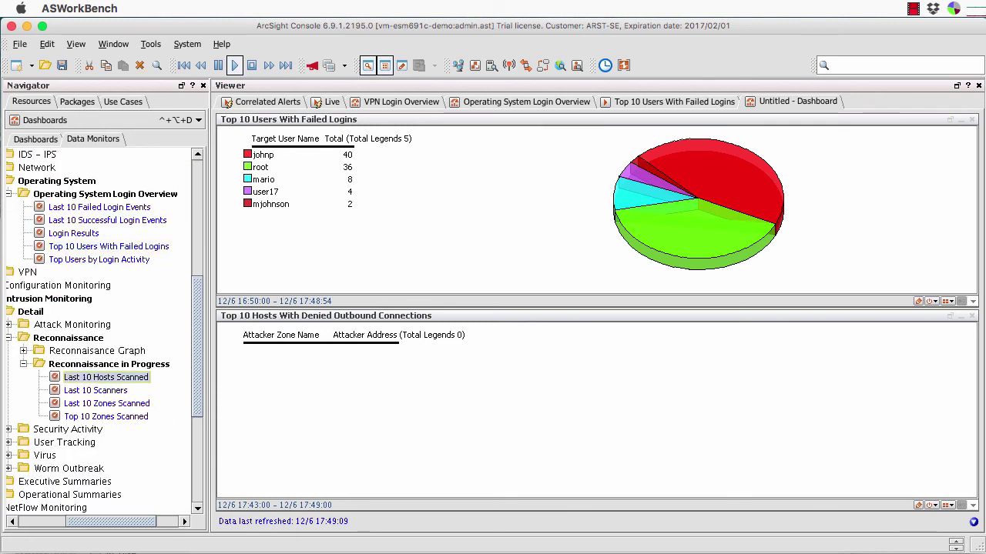
pyautogui.rightClick(112, 370)
pyautogui.moveTo(177, 378)
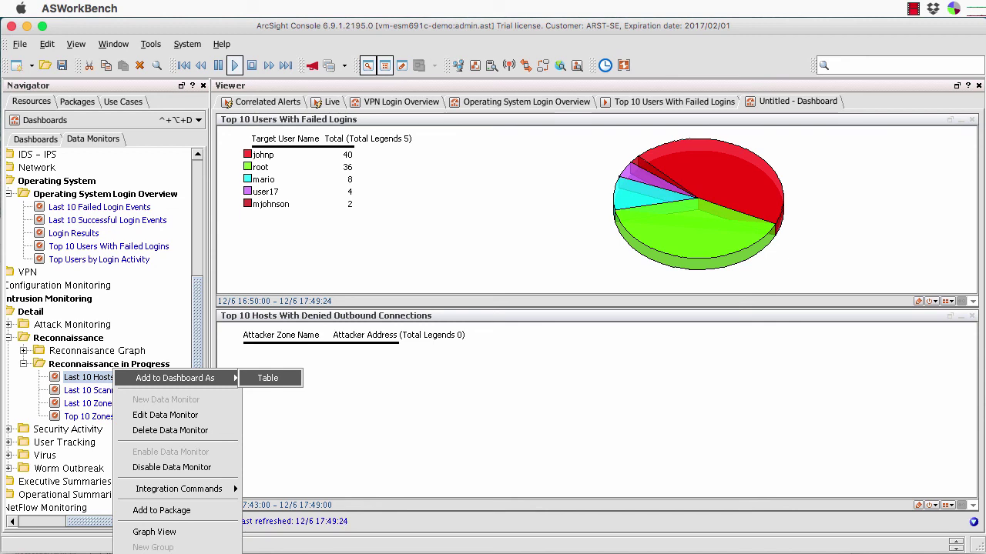
pyautogui.click(267, 377)
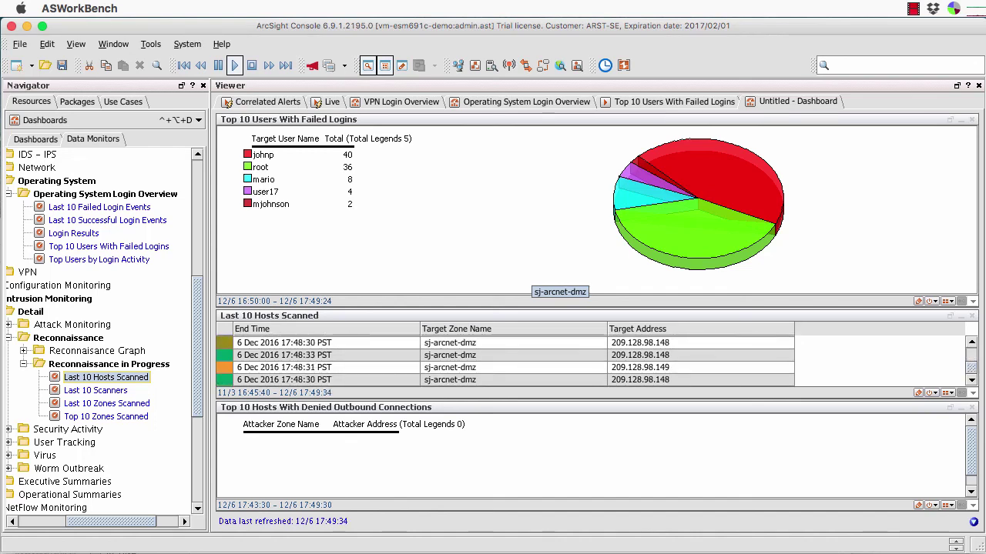
pyautogui.moveTo(346, 316); pyautogui.dragTo(862, 462)
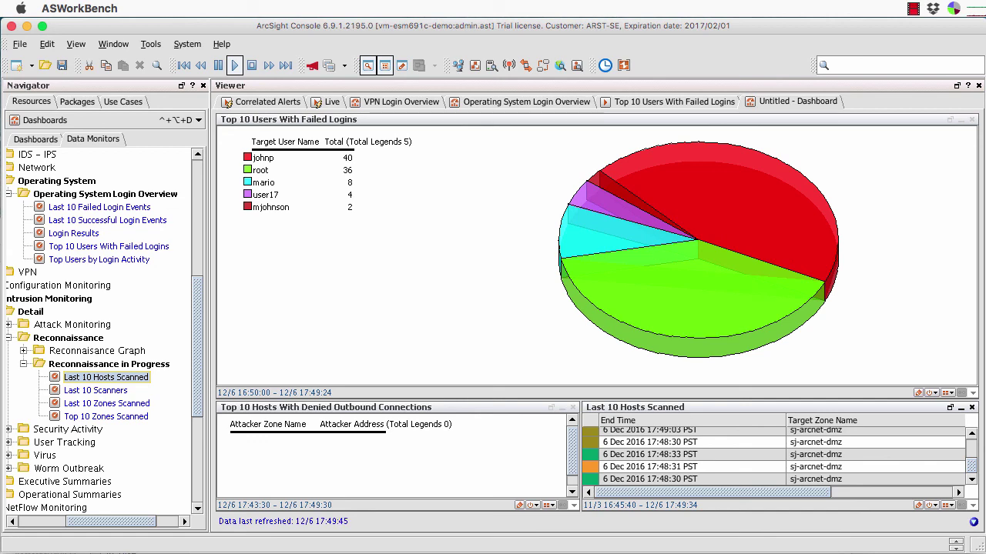
# Step: Save the dashboard as My First Dashboard in the admin's Dashboards group
pyautogui.rightClick(794, 102)
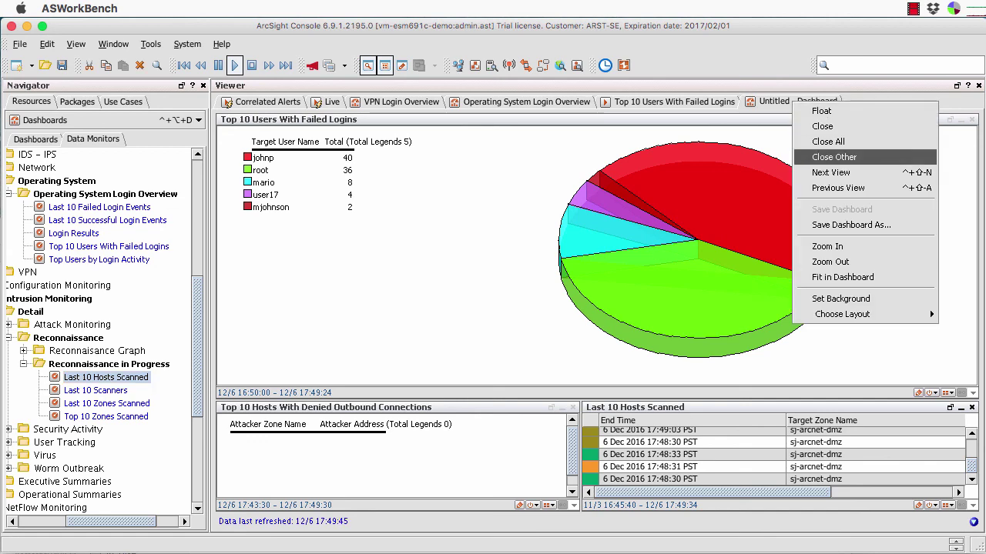
pyautogui.click(851, 225)
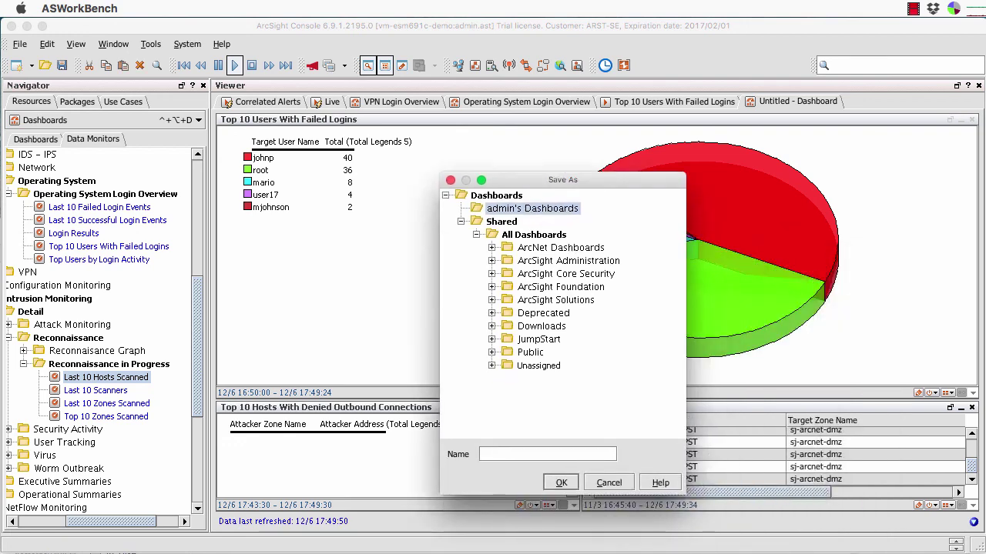
pyautogui.write('My F')
pyautogui.write('irst Dashbo')
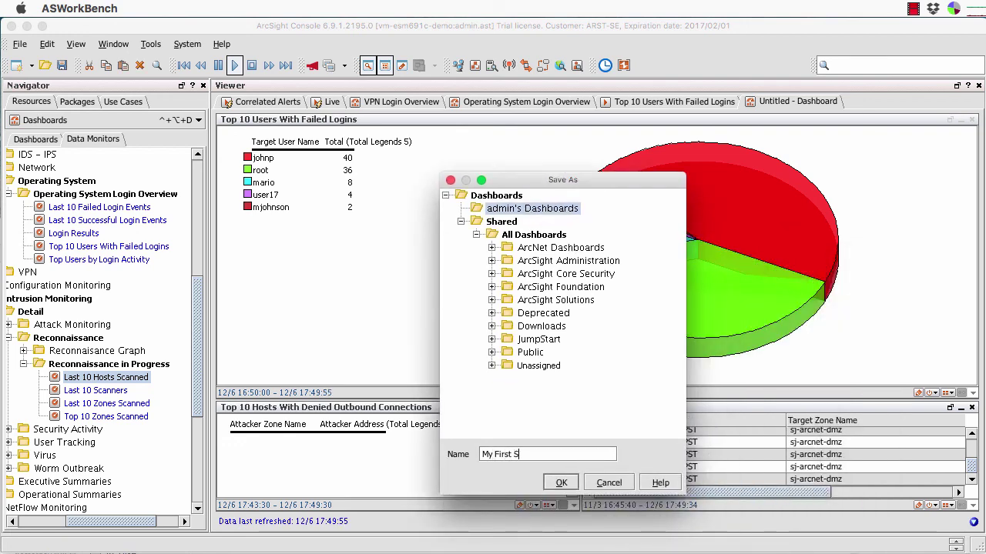
pyautogui.write('ard')
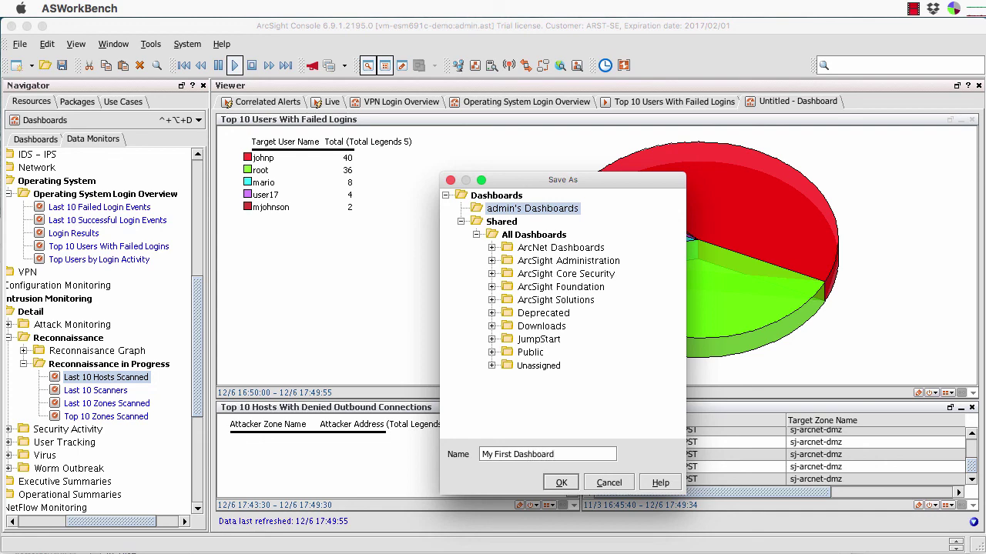
pyautogui.press('Return')
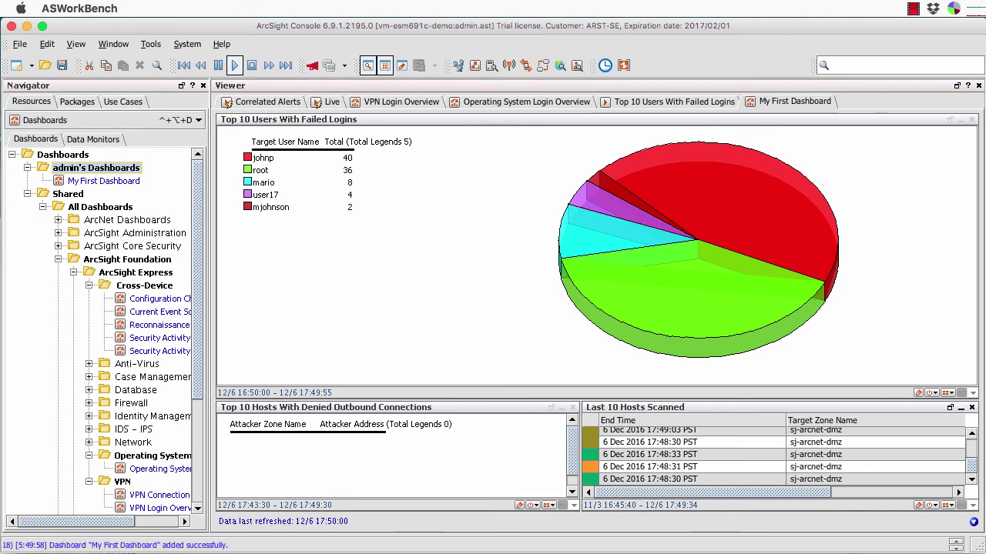
# Step: Return to the data monitor tree and start a new data monitor in the admin's Data Monitors group
pyautogui.click(92, 139)
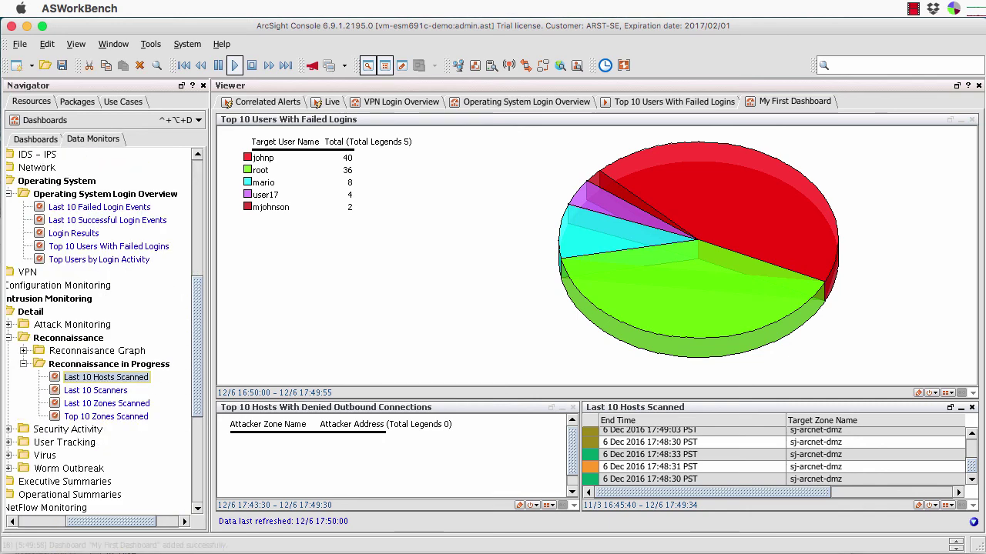
pyautogui.scroll(8, 98, 331)
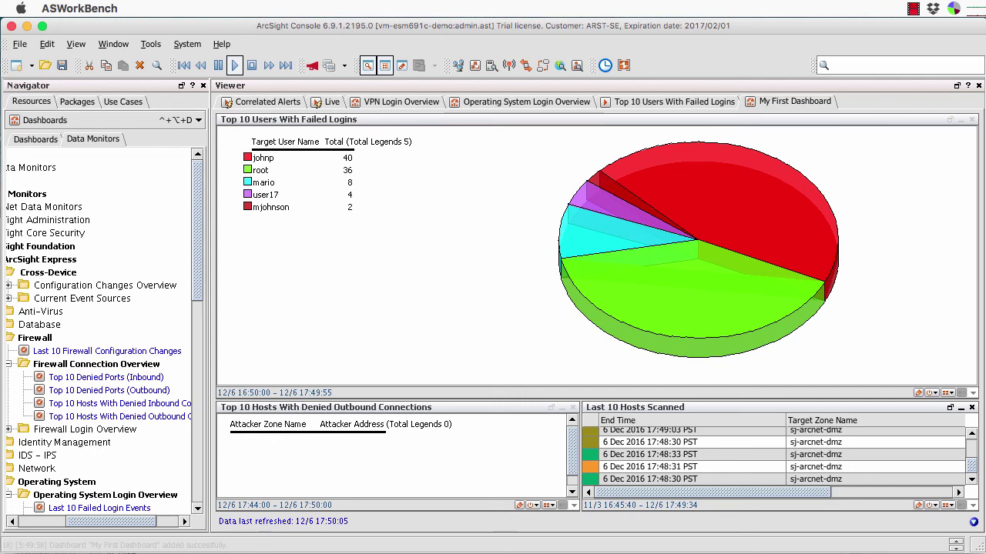
pyautogui.hscroll(-5, 99, 331)
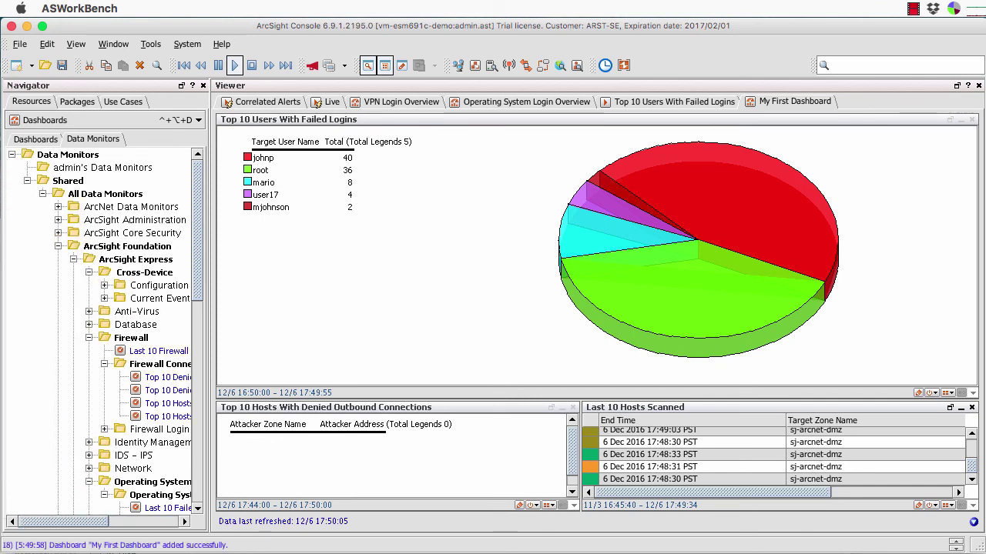
pyautogui.click(103, 167)
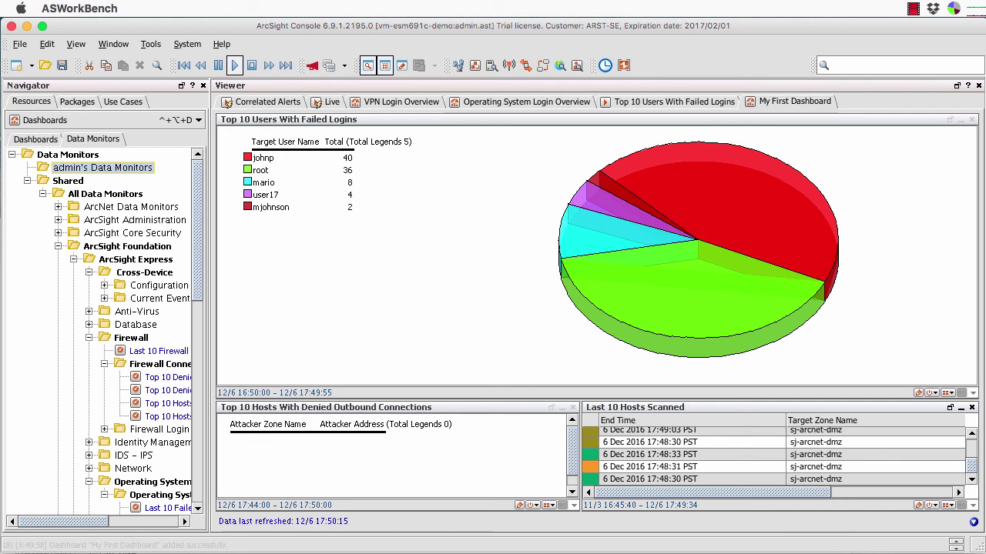
pyautogui.rightClick(56, 167)
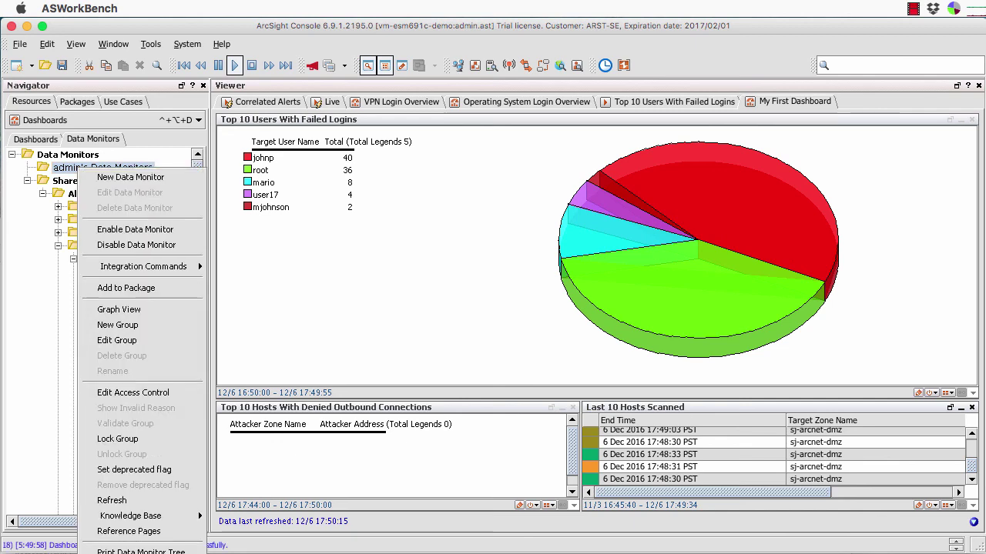
pyautogui.click(92, 177)
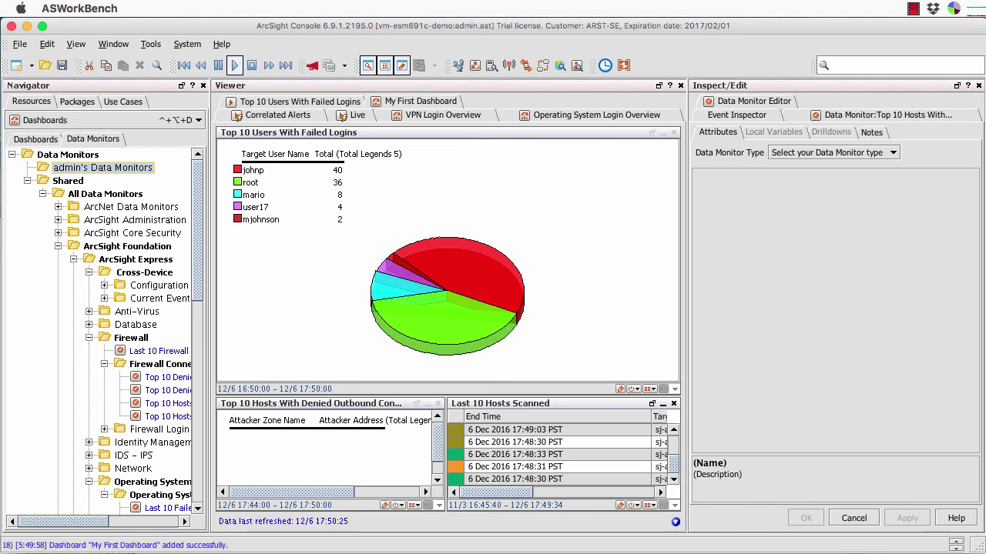
# Step: Set the data monitor type to Moving Average, name it My First Moving Average and enable it
pyautogui.click(892, 153)
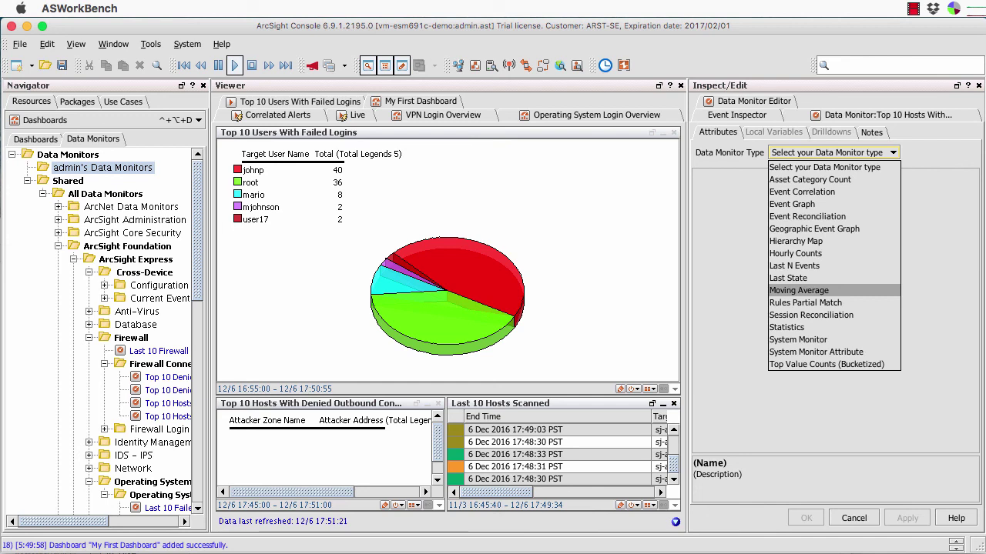
pyautogui.click(799, 291)
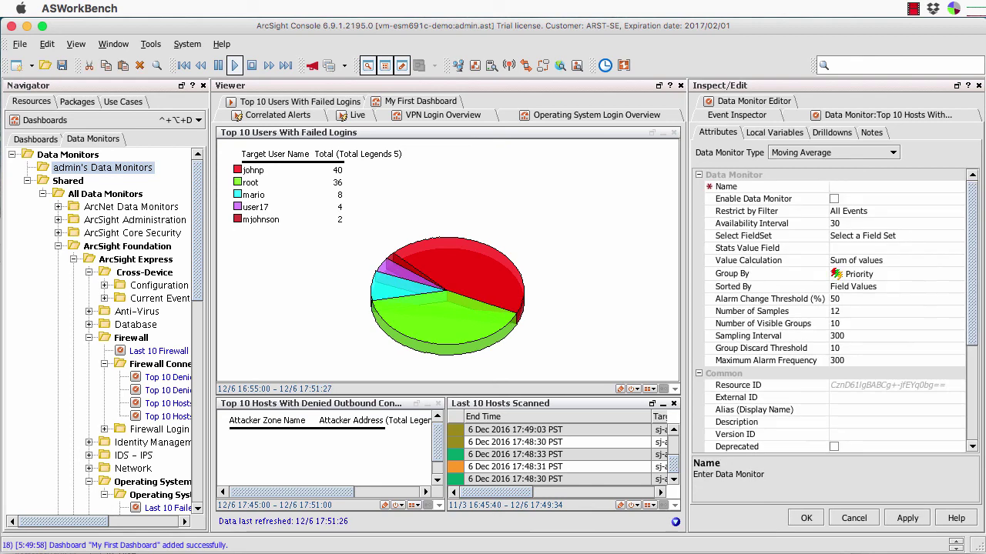
pyautogui.write('My First Movi')
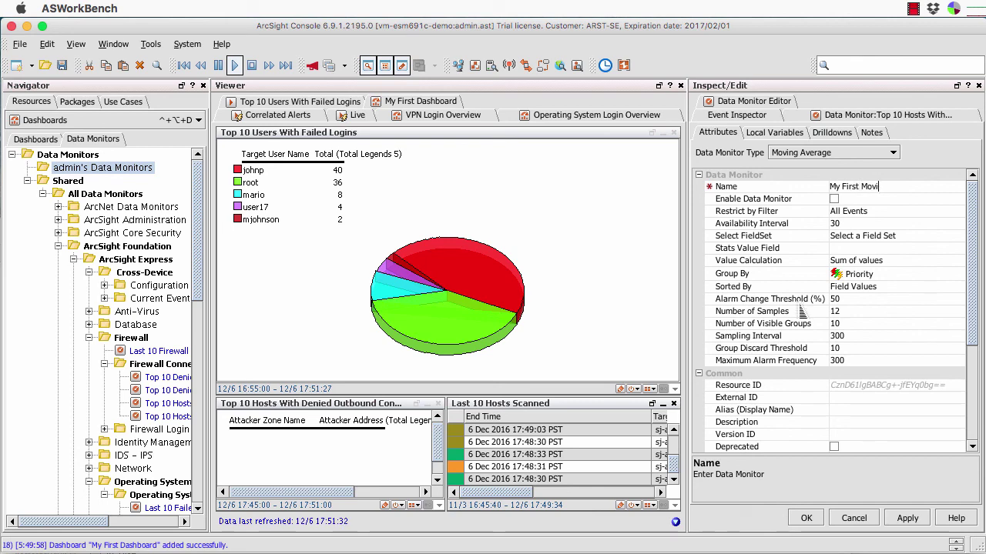
pyautogui.write('ng Average')
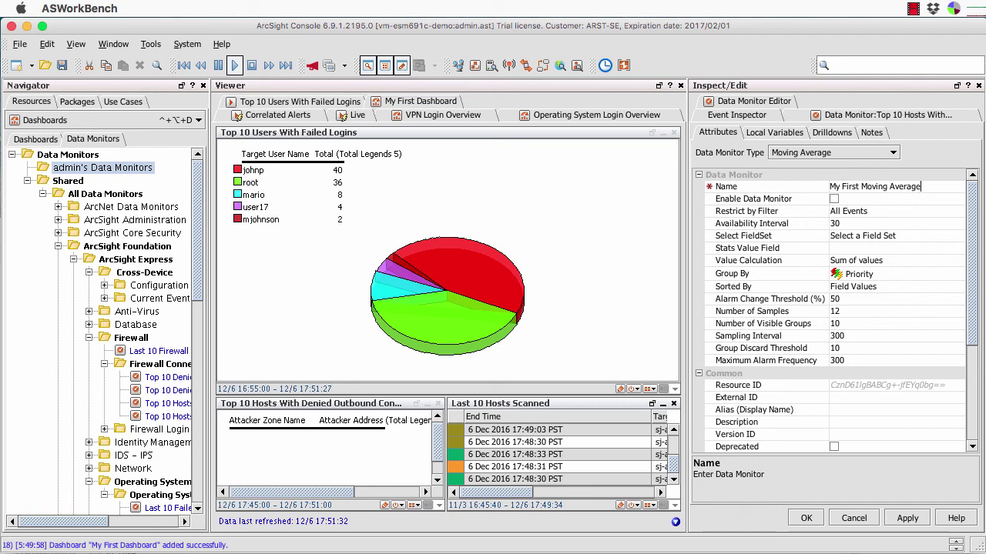
pyautogui.click(834, 199)
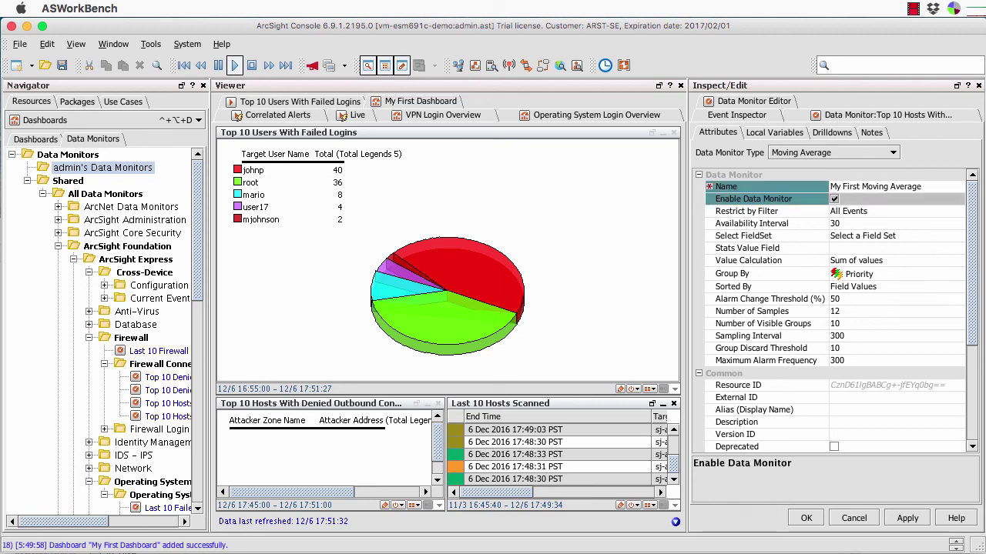
# Step: Look through the Core and Event Types filters in the ArcSight System group for a filter to restrict the data monitor
pyautogui.click(878, 211)
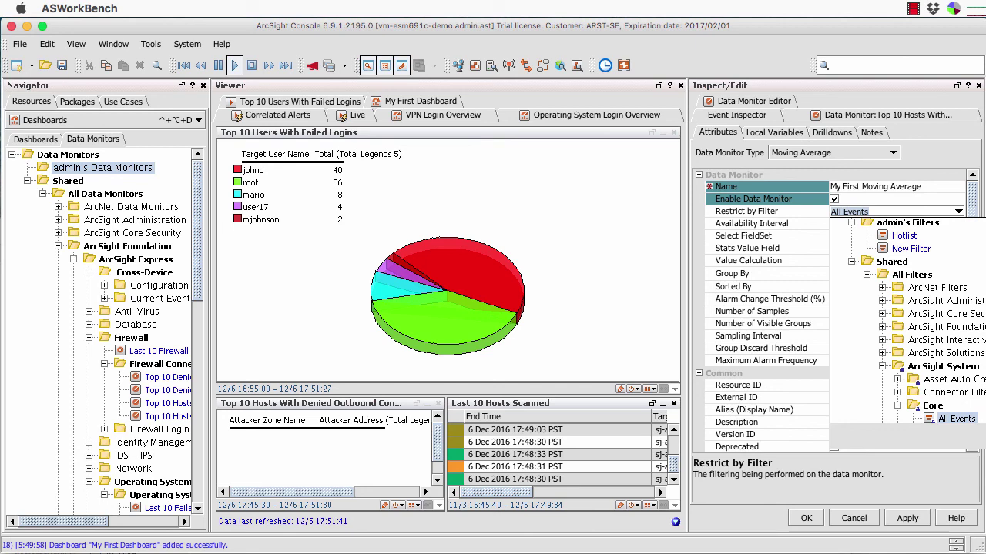
pyautogui.scroll(-5, 908, 324)
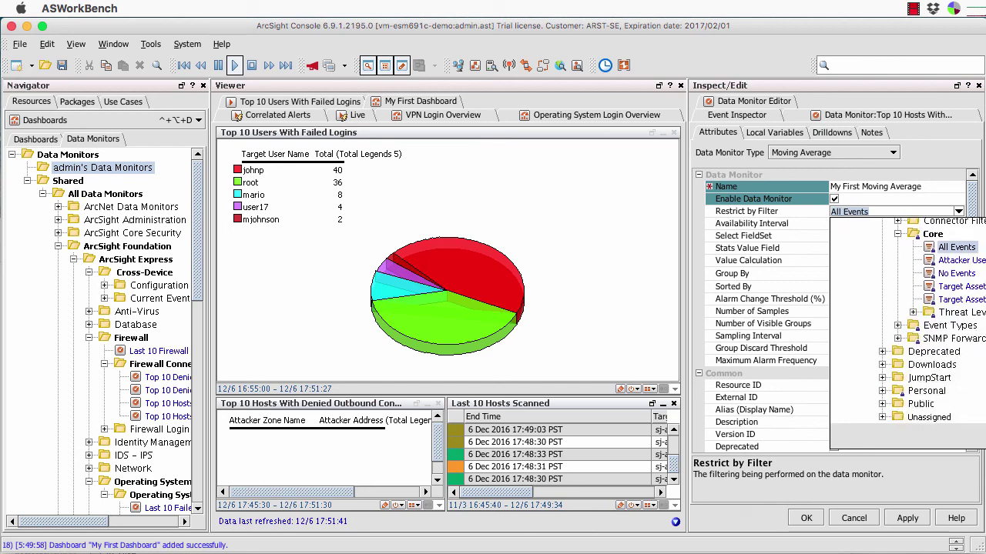
pyautogui.click(898, 326)
pyautogui.scroll(-4, 901, 325)
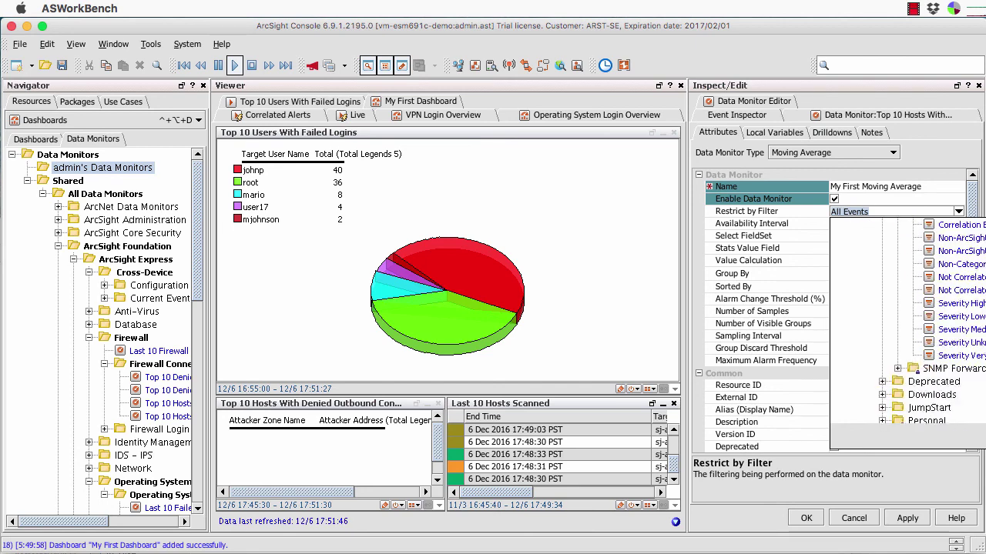
pyautogui.scroll(4, 900, 326)
pyautogui.scroll(-4, 909, 323)
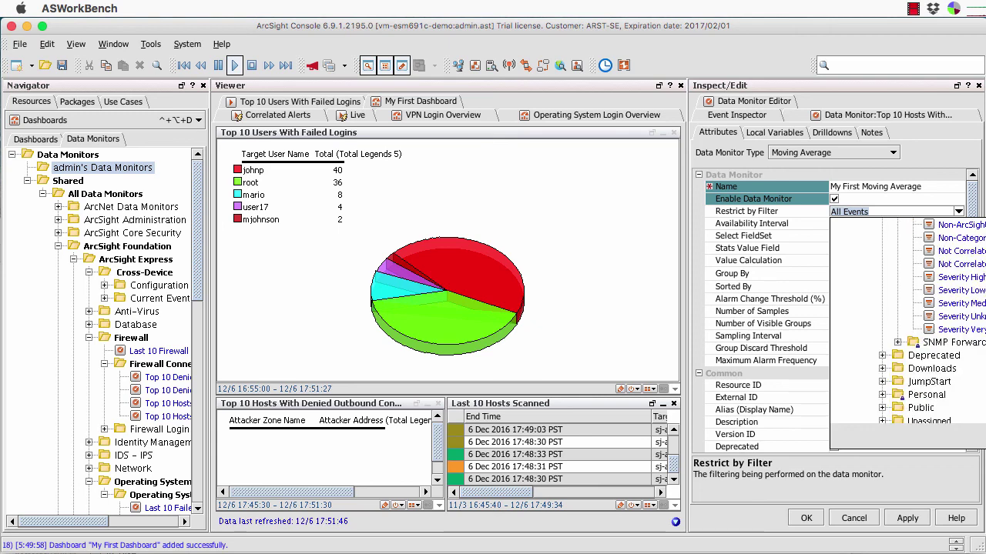
pyautogui.scroll(10, 909, 324)
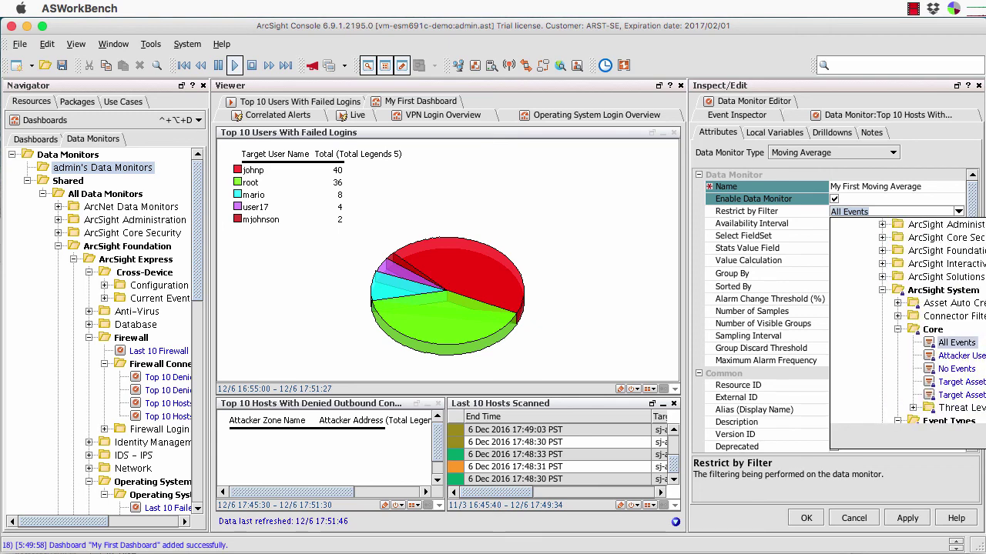
pyautogui.scroll(-4, 909, 323)
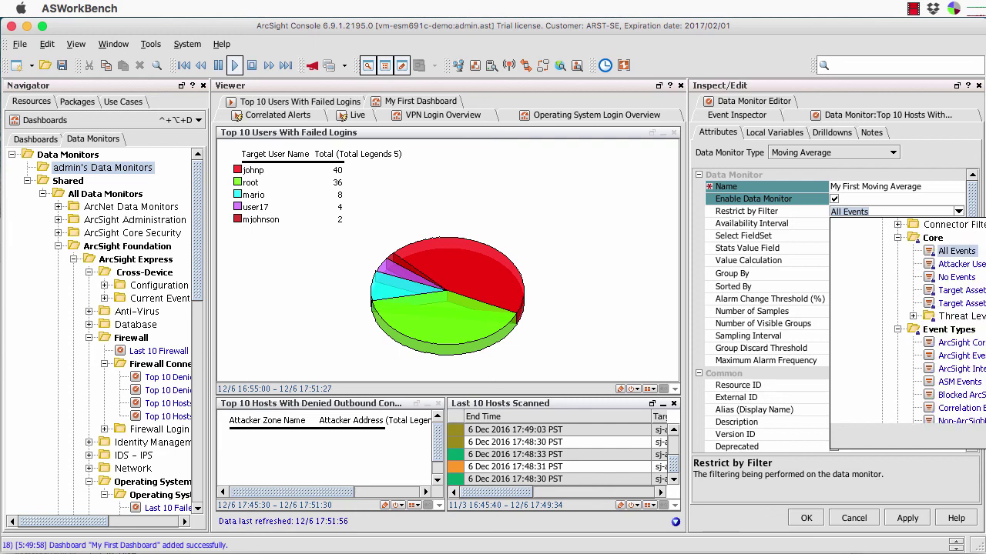
# Step: Restrict the data monitor with the failed operating system login events filter from ArcSight Foundation's ArcSight Express Operating System group
pyautogui.scroll(6, 908, 323)
pyautogui.click(882, 313)
pyautogui.click(898, 325)
pyautogui.scroll(-4, 909, 339)
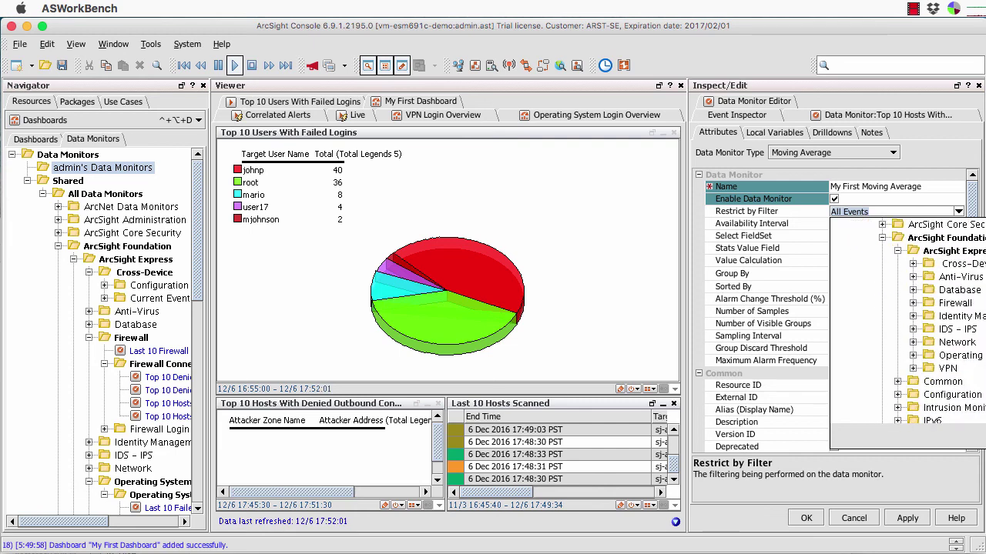
pyautogui.click(913, 355)
pyautogui.scroll(-1, 913, 355)
pyautogui.doubleClick(967, 355)
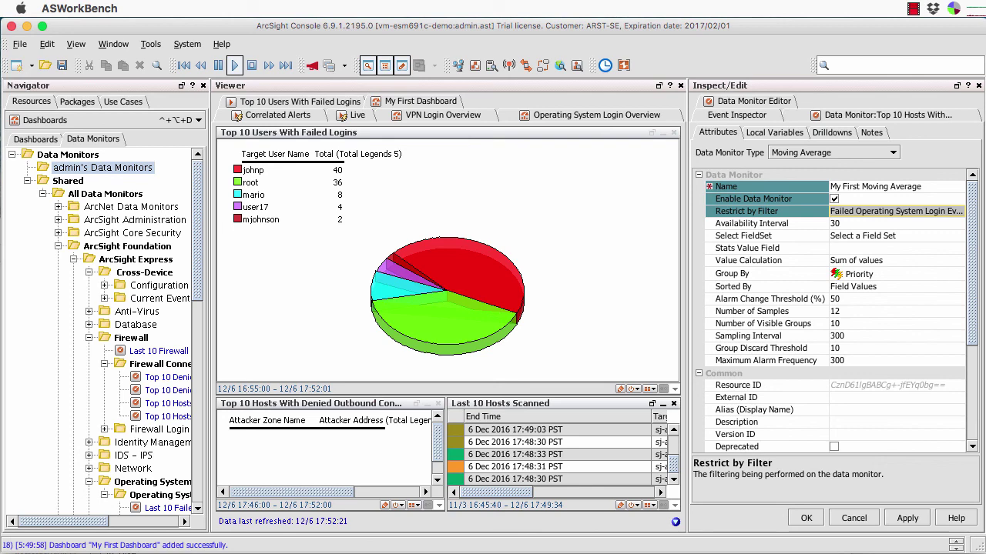
# Step: Examine the Availability Interval description, the Value Calculation options and the fields offered for the Stats Value Field
pyautogui.click(751, 224)
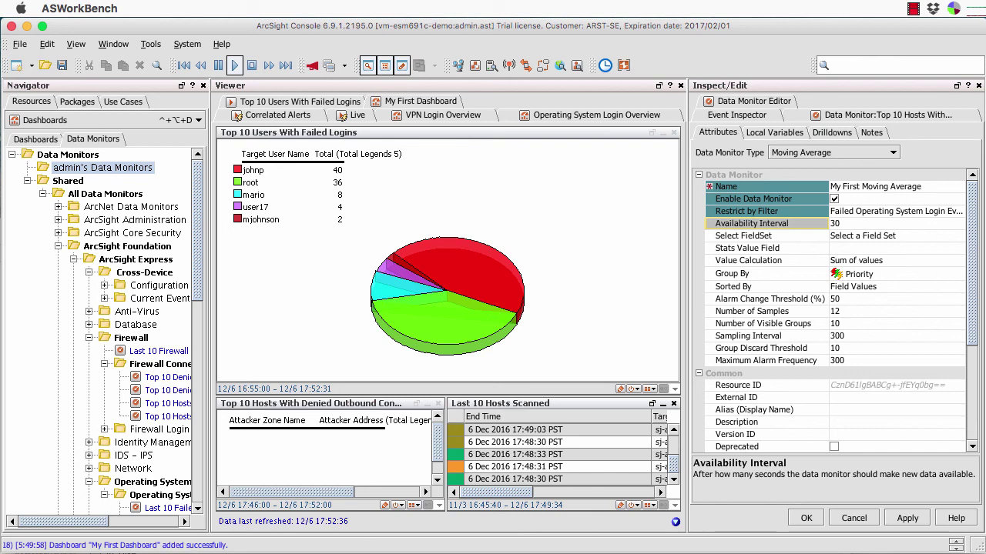
pyautogui.click(896, 261)
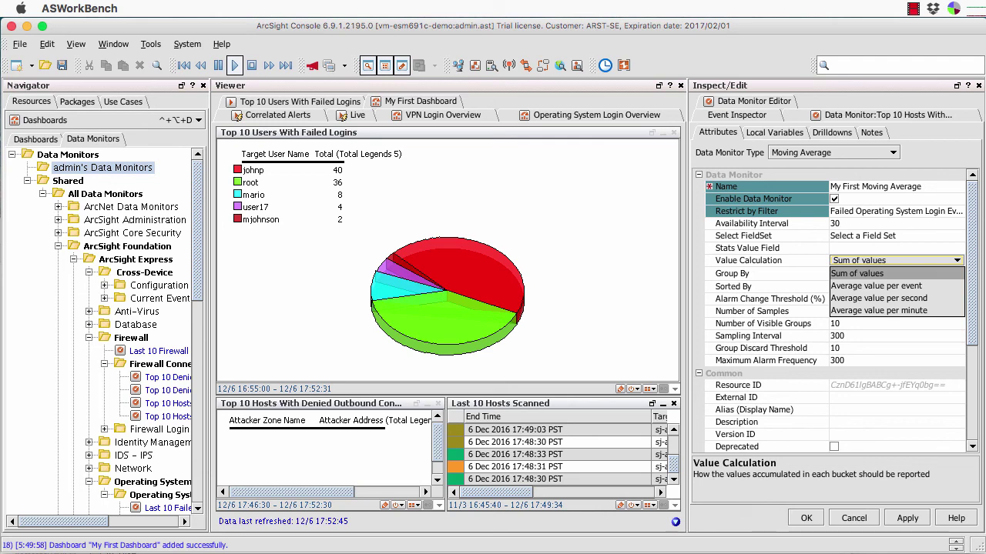
pyautogui.click(896, 247)
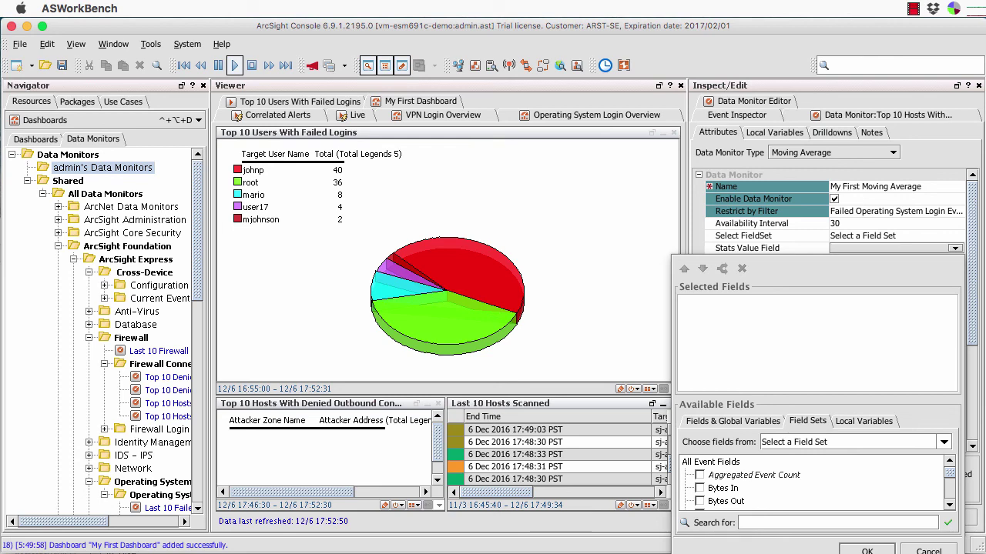
pyautogui.scroll(-10, 812, 483)
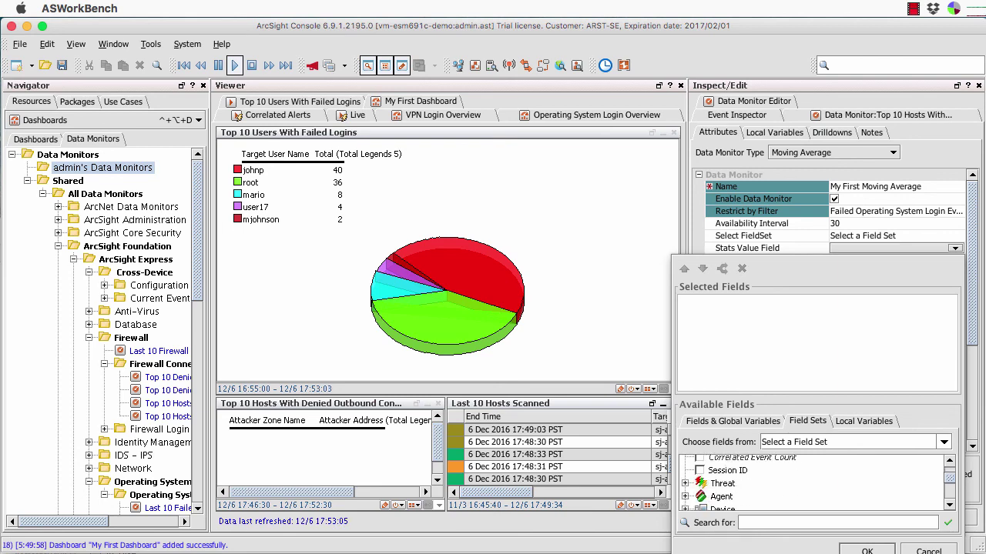
pyautogui.click(929, 551)
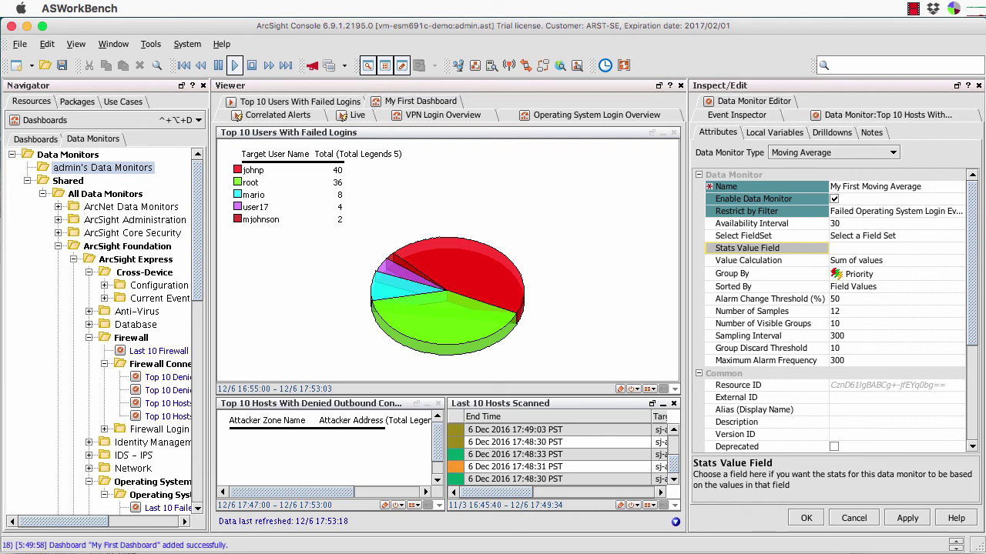
# Step: Set the data monitor's Stats Value Field to Aggregated Event Count from All Event Fields
pyautogui.click(954, 248)
pyautogui.scroll(-8, 812, 482)
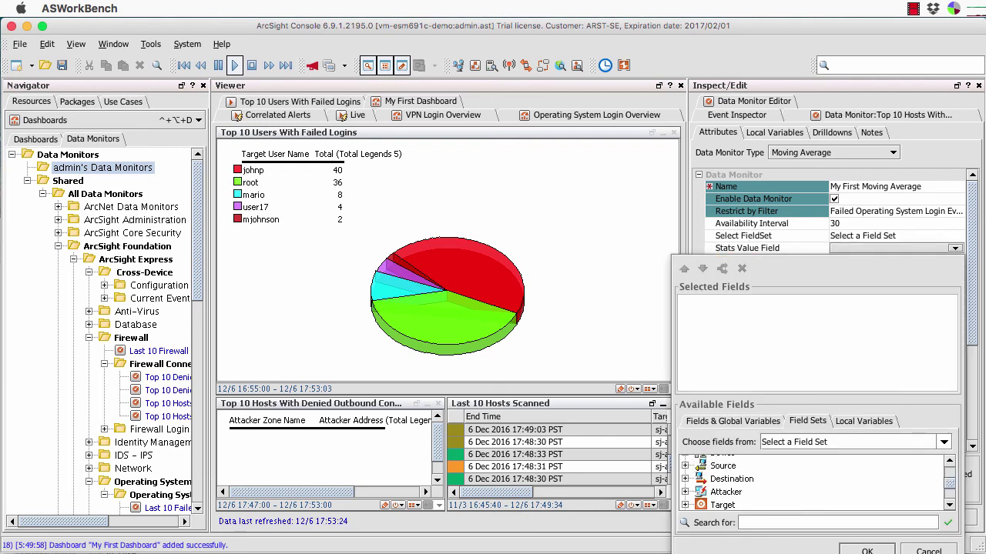
pyautogui.click(685, 492)
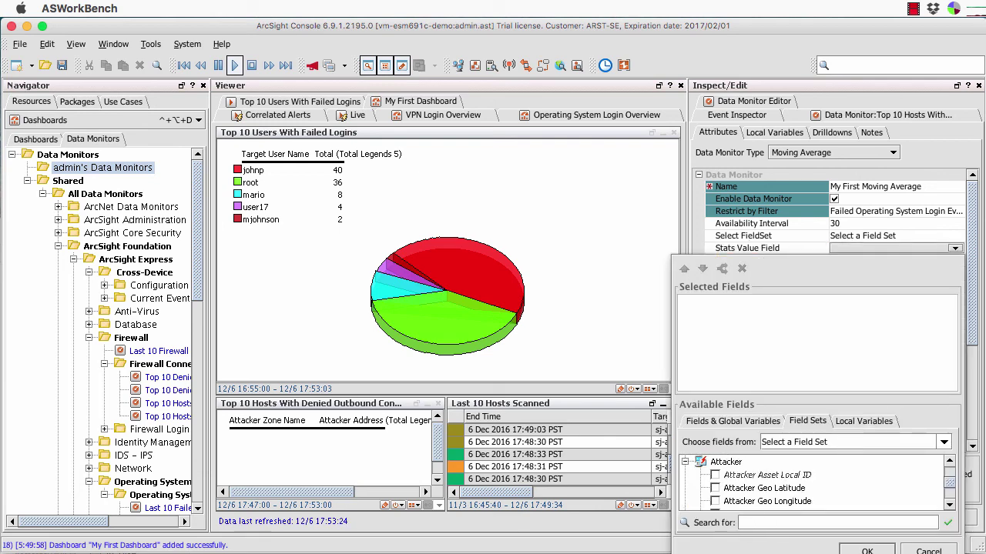
pyautogui.scroll(-10, 813, 483)
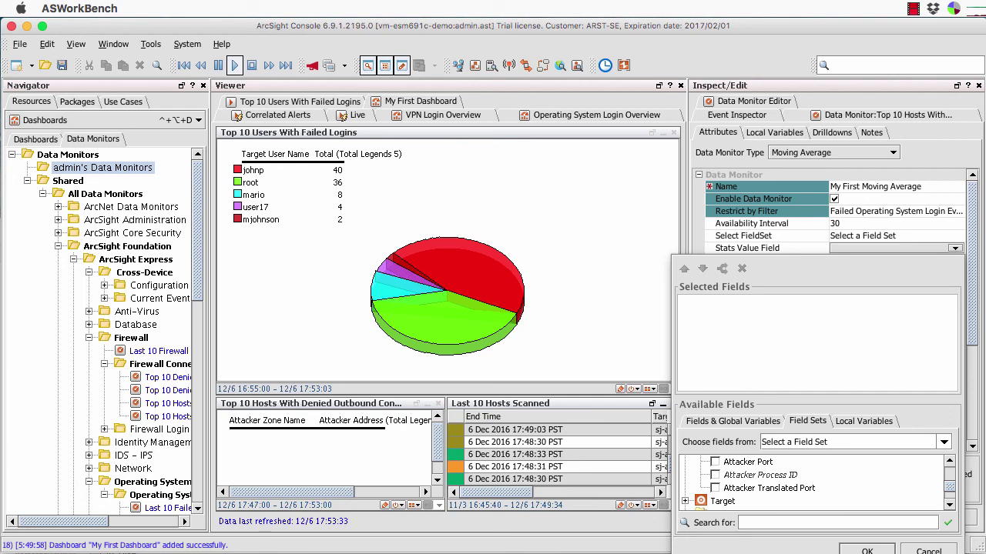
pyautogui.scroll(4, 813, 483)
pyautogui.scroll(-7, 812, 482)
pyautogui.scroll(8, 812, 483)
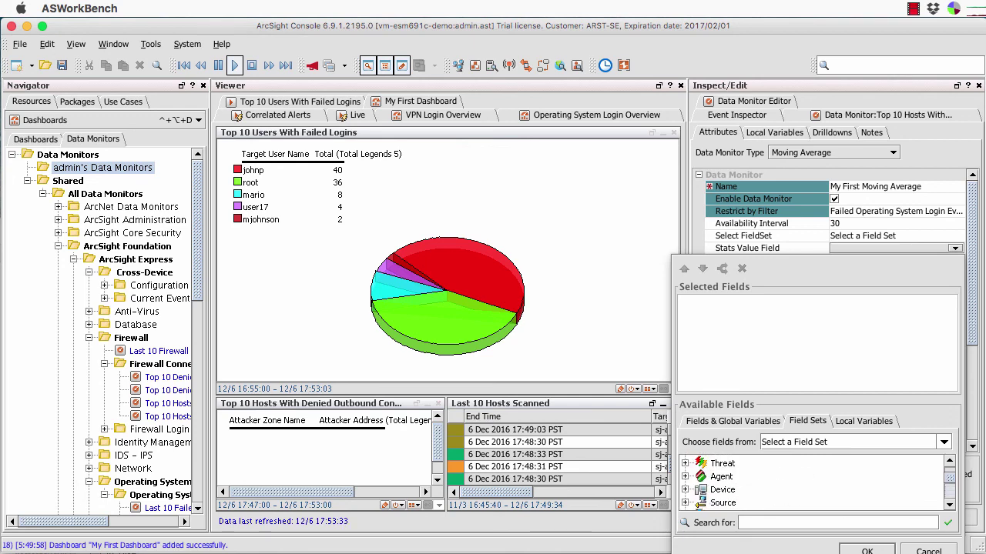
pyautogui.scroll(-10, 813, 483)
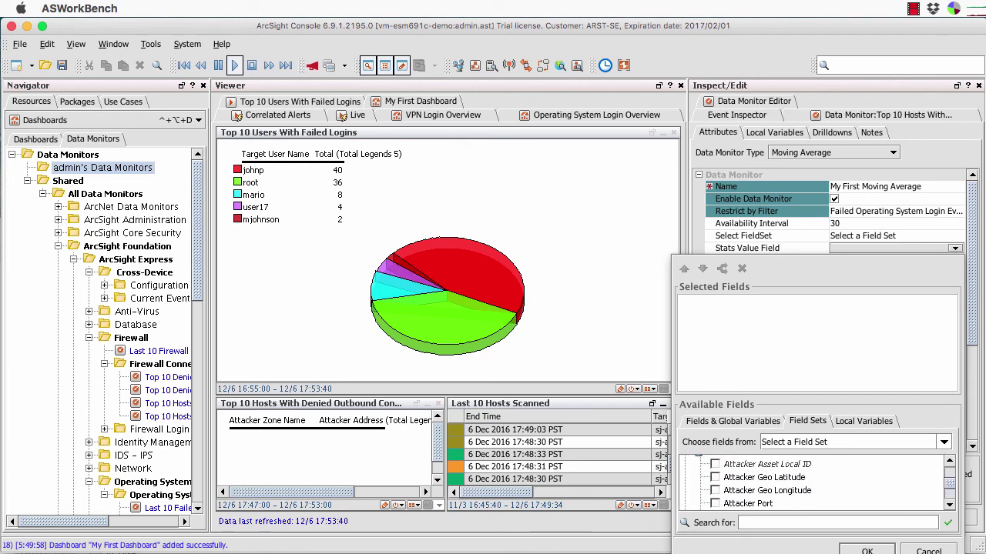
pyautogui.scroll(8, 812, 483)
pyautogui.scroll(3, 812, 483)
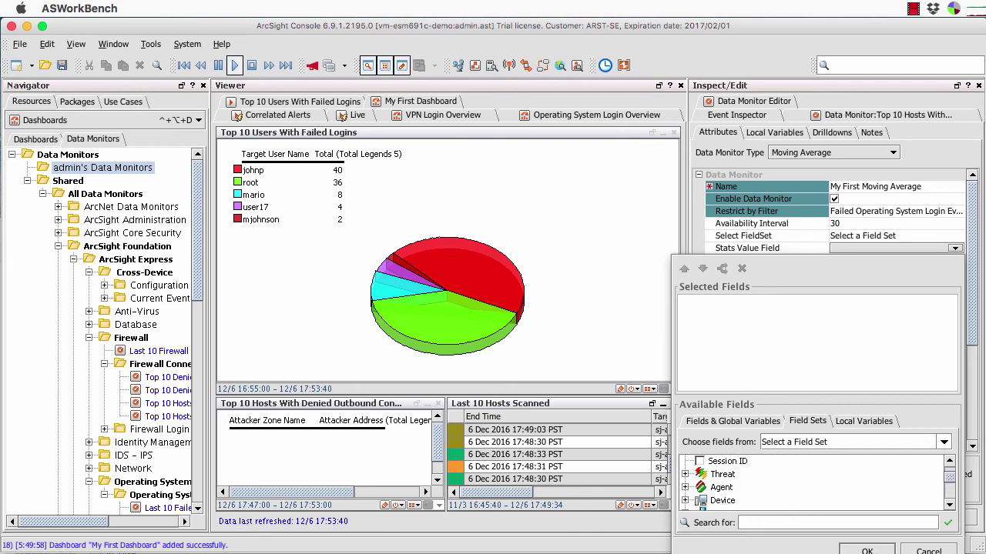
pyautogui.scroll(5, 812, 483)
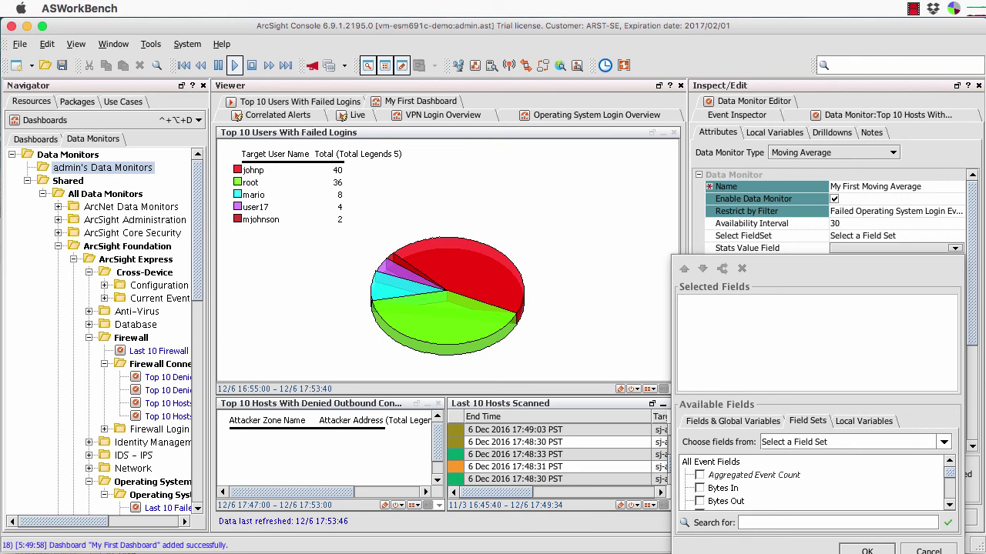
pyautogui.click(699, 475)
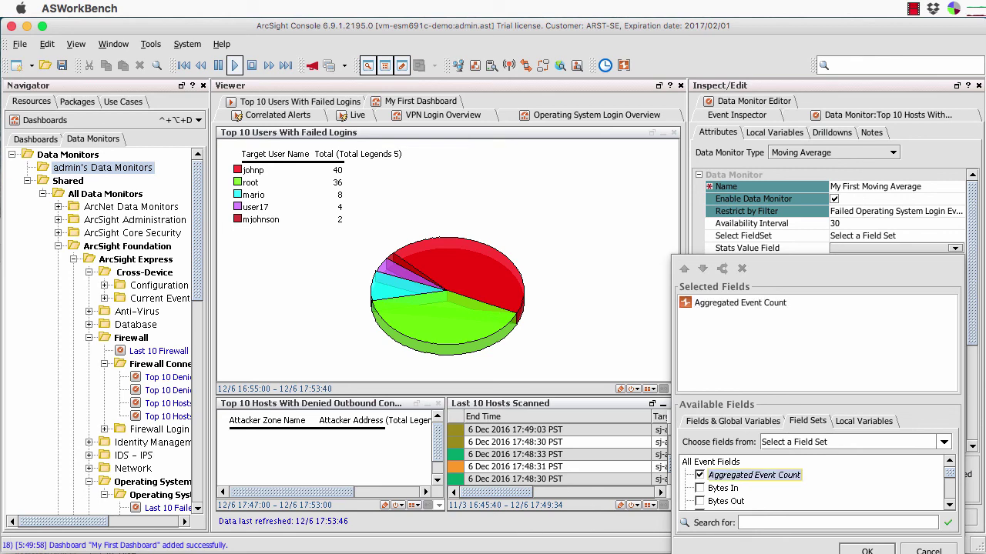
pyautogui.click(867, 551)
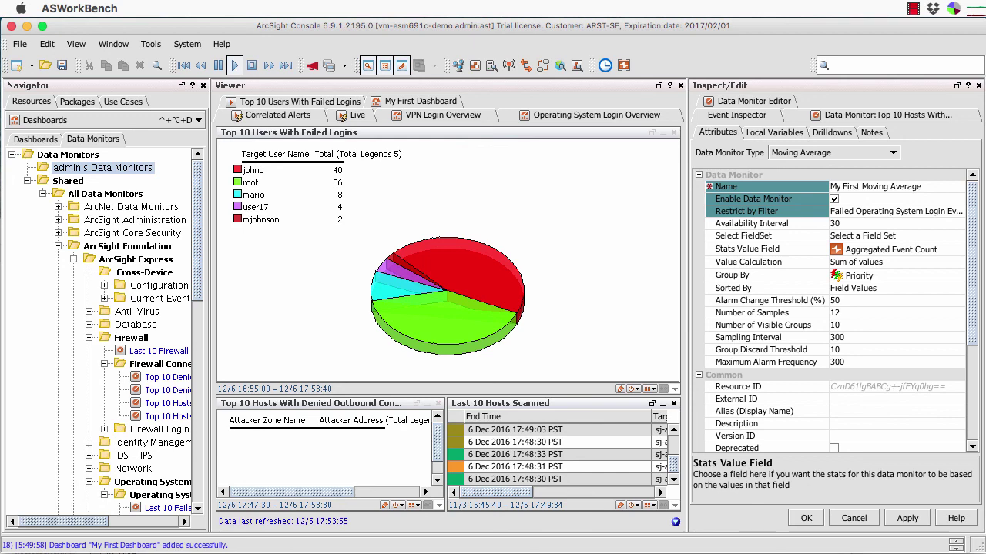
# Step: Choose Sum of values as the Value Calculation and apply the settings to create the data monitor
pyautogui.click(895, 263)
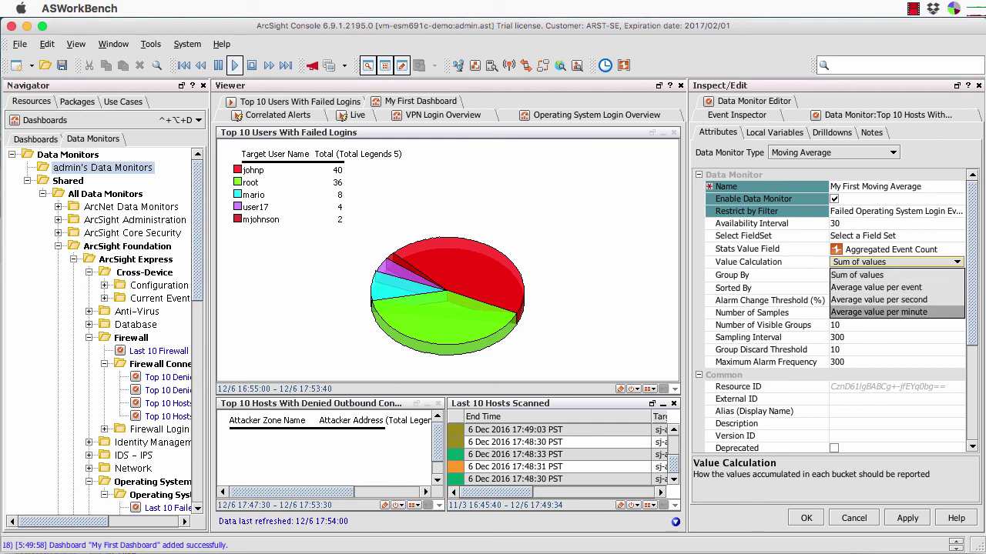
pyautogui.click(857, 275)
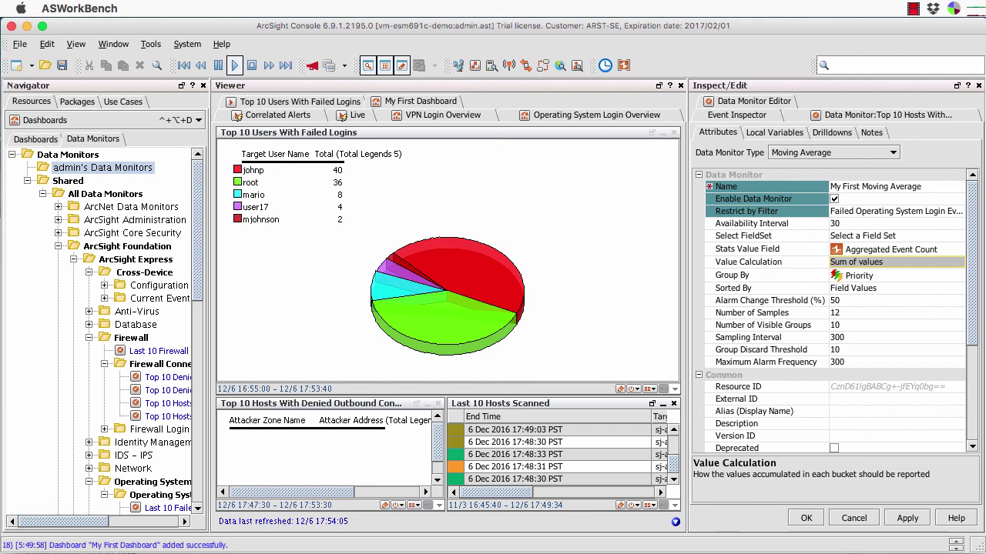
pyautogui.click(733, 288)
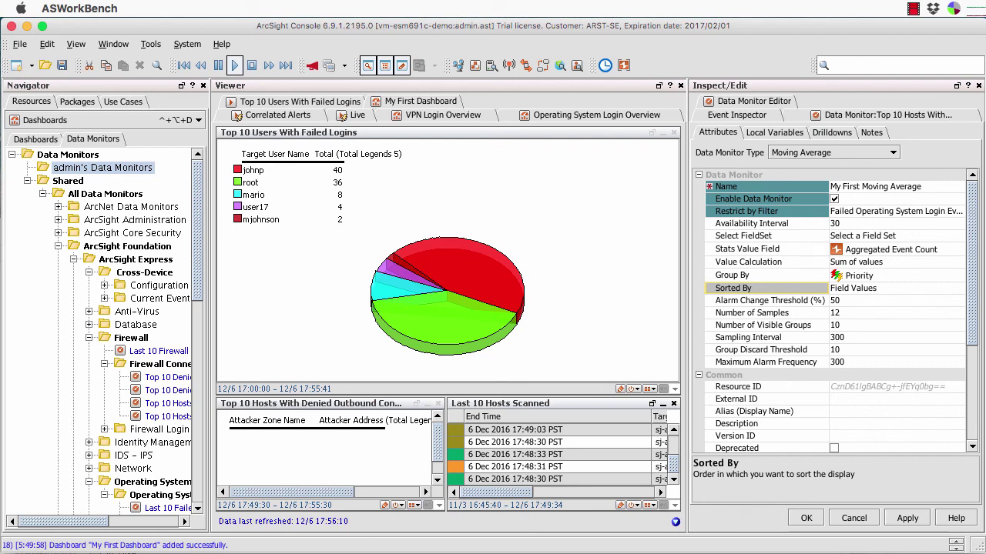
pyautogui.click(907, 518)
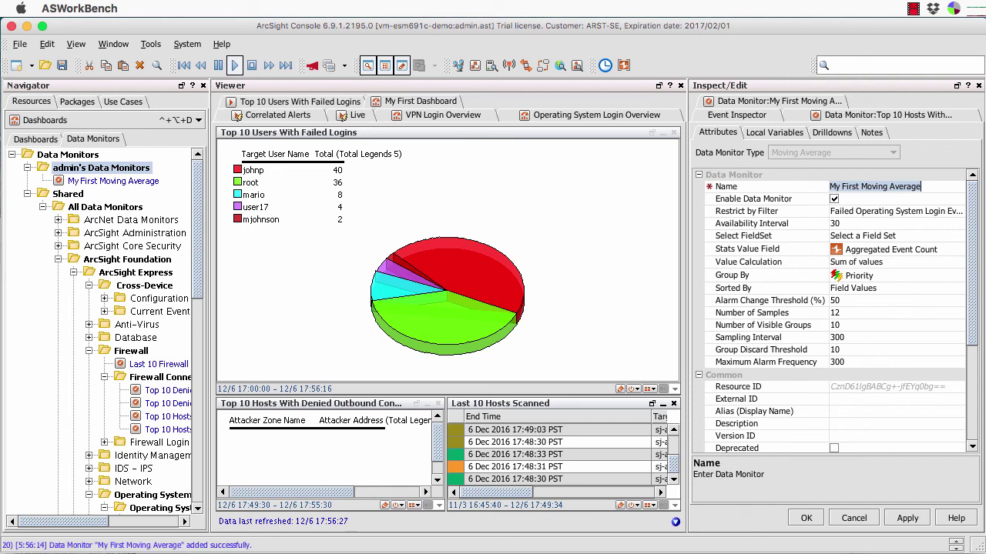
# Step: Add My First Moving Average to the dashboard as a Statistics Chart and place it to the right of Top 10 Users With Failed Logins
pyautogui.click(113, 181)
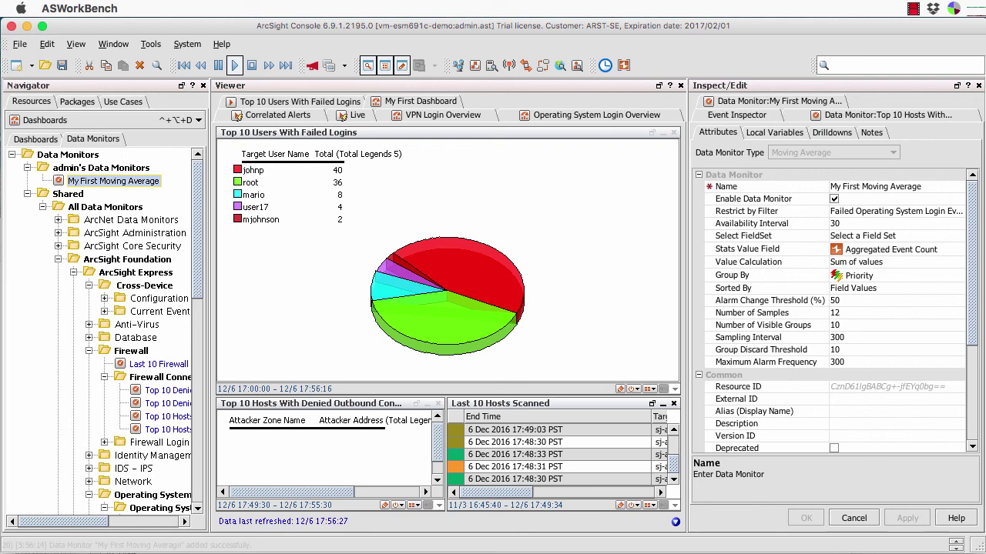
pyautogui.rightClick(103, 182)
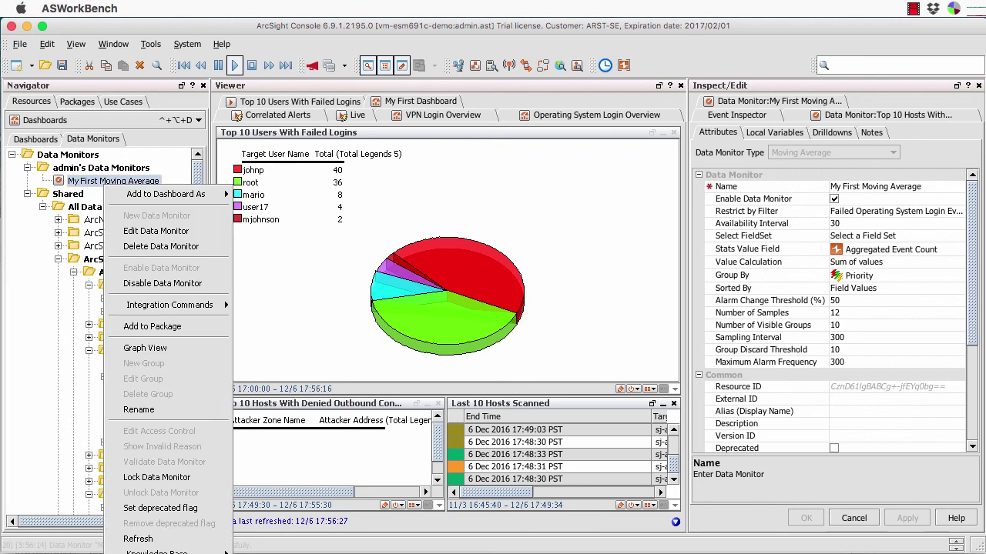
pyautogui.moveTo(166, 194)
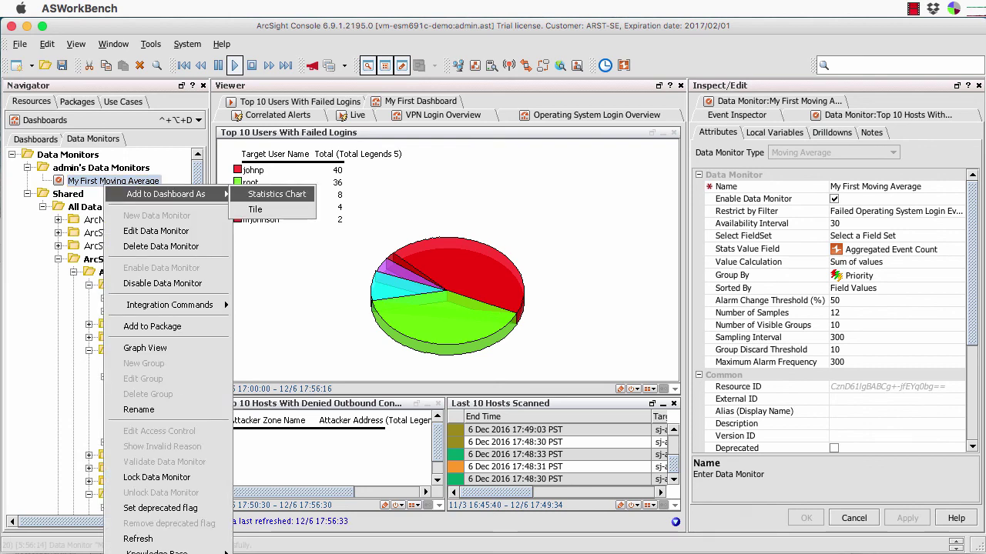
pyautogui.click(281, 194)
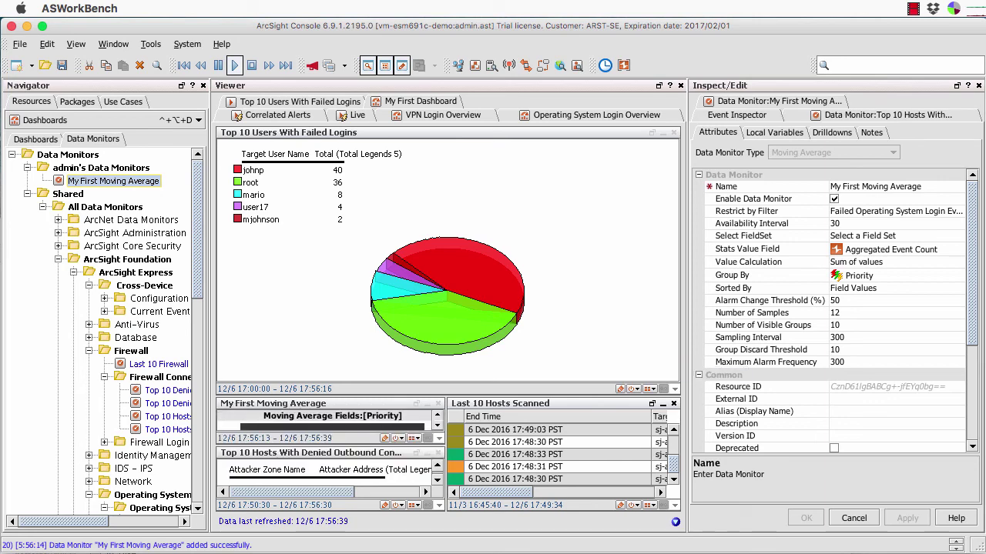
pyautogui.moveTo(338, 403); pyautogui.dragTo(646, 266)
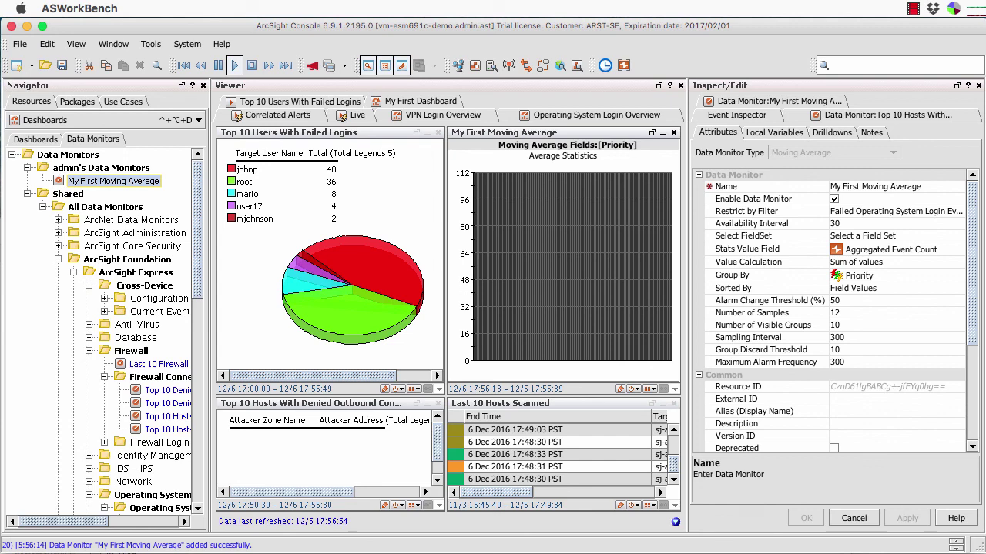
# Step: Save the updated My First Dashboard under its existing name
pyautogui.click(751, 224)
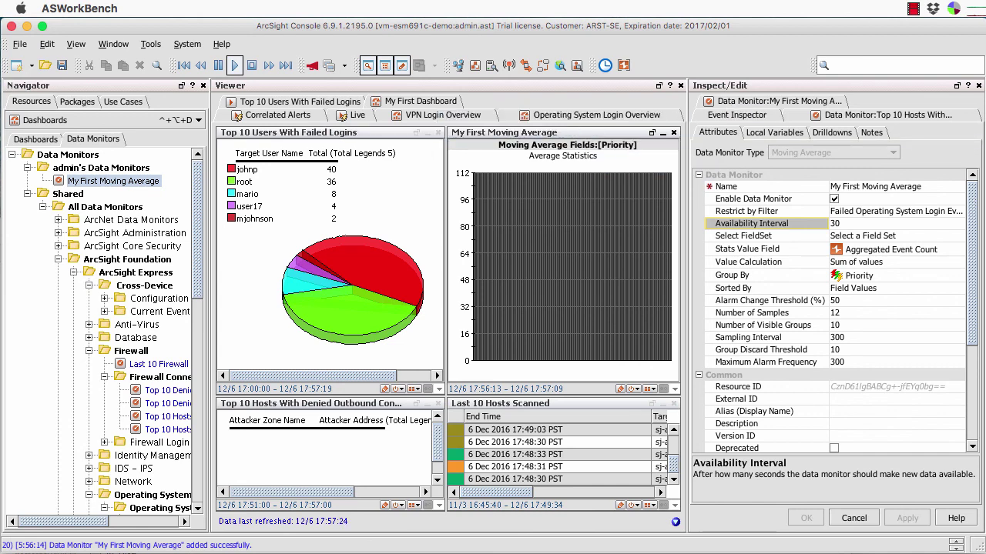
pyautogui.rightClick(435, 101)
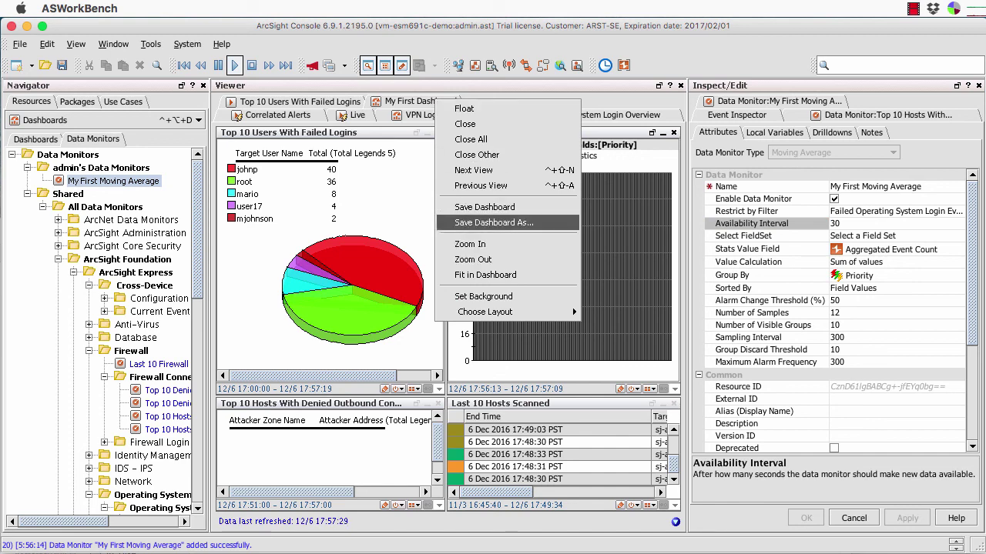
pyautogui.click(484, 206)
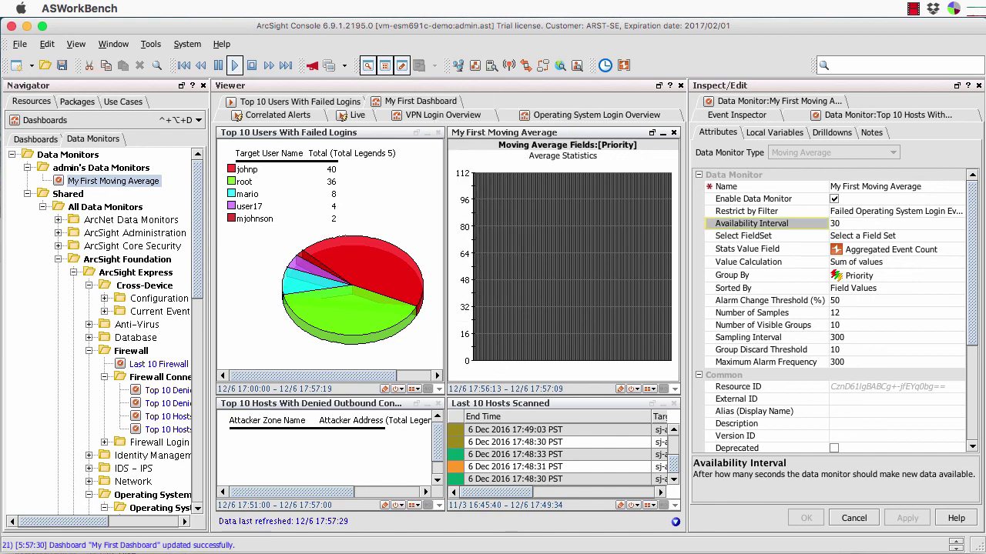